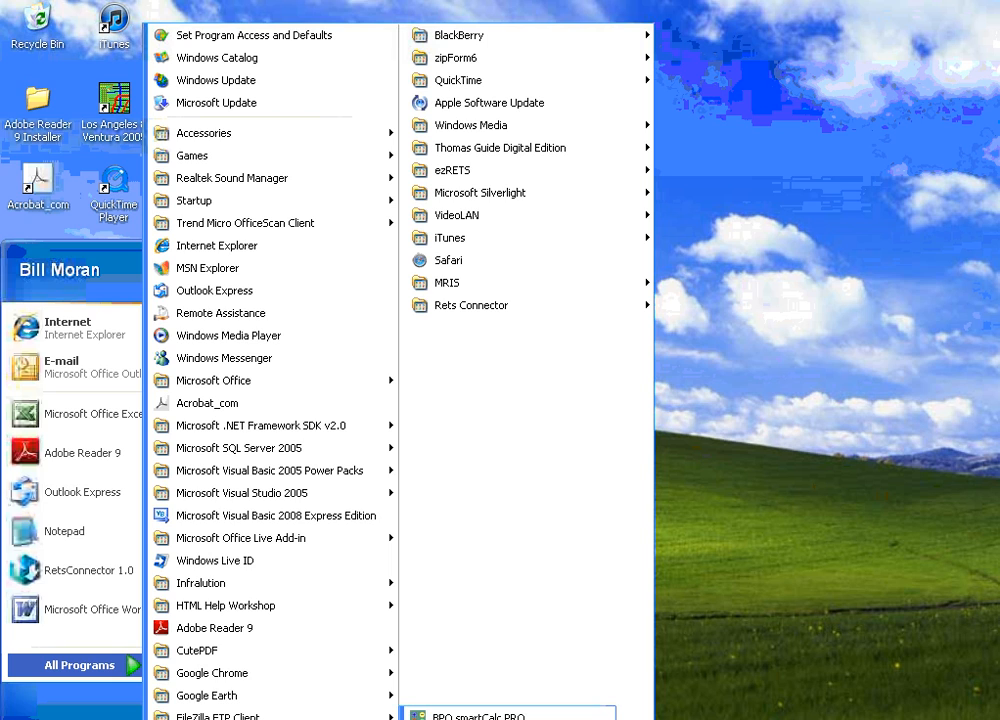
Launch BPO smartCalc PRO and look over the file saving options.
left_click(472, 716)
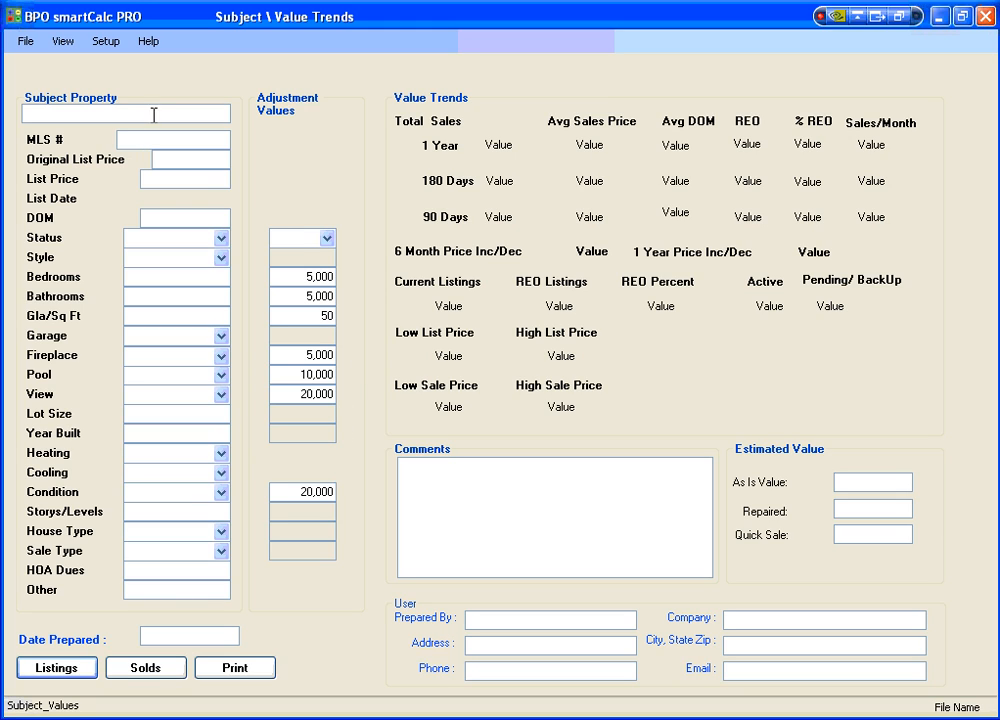
left_click(25, 41)
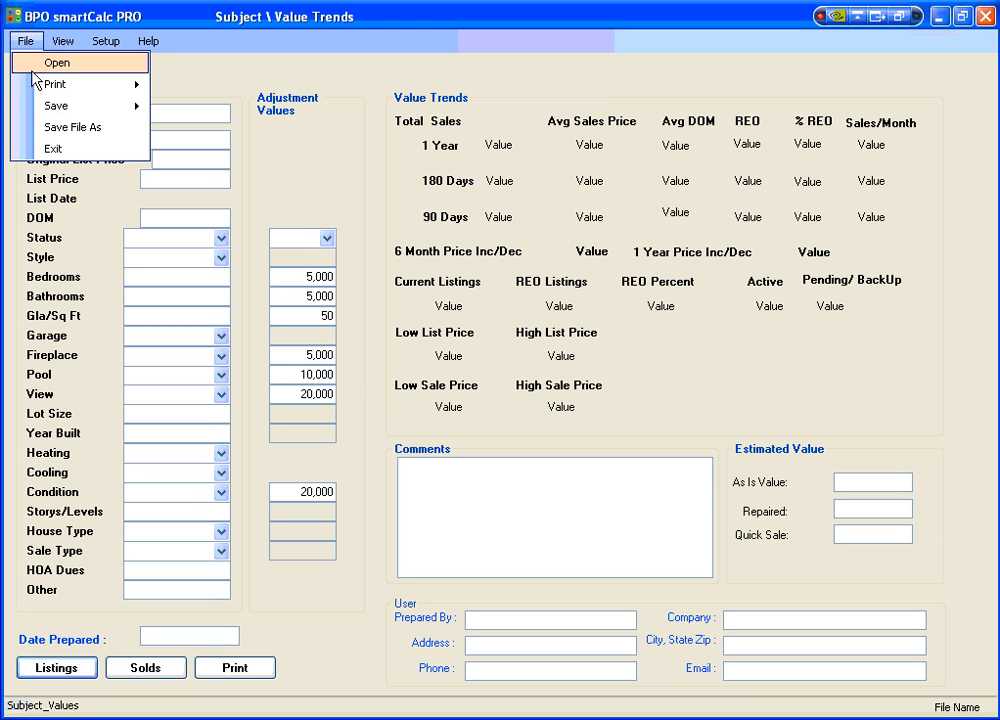
mouse_move(40, 108)
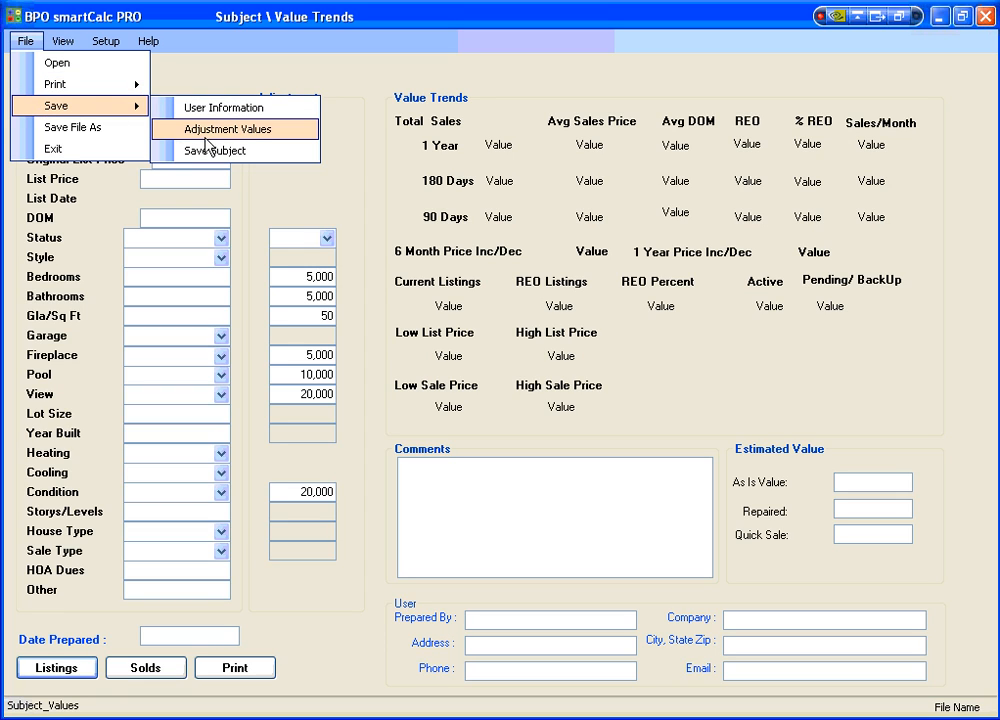
left_click(147, 22)
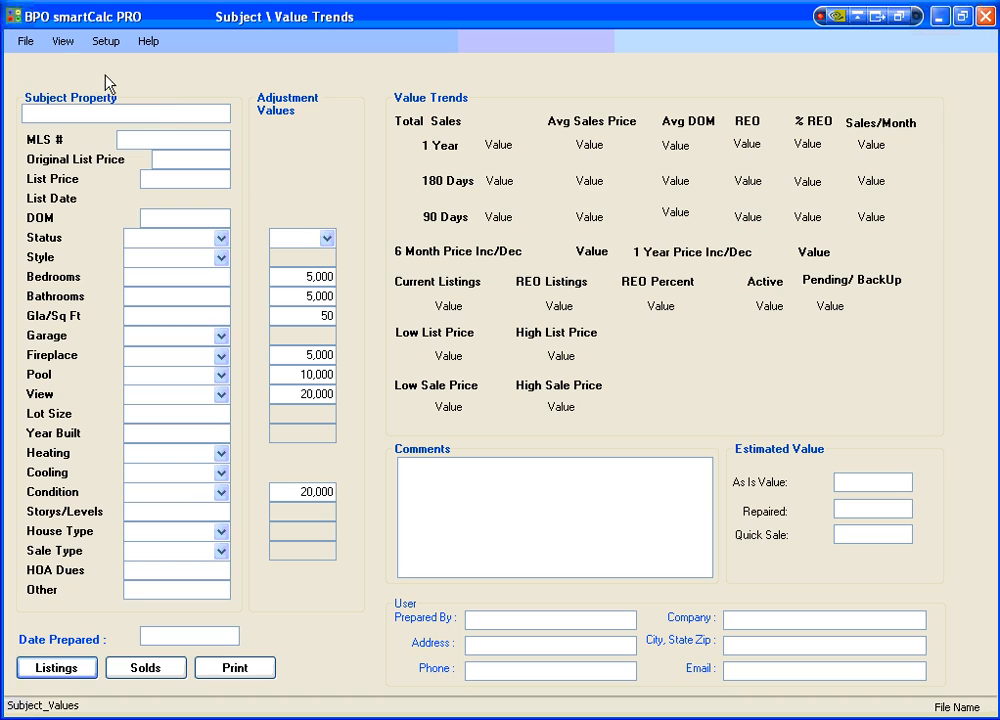
Open smartCalc.txt from the Saticoy property's folder inside the BPO folder.
left_click(24, 41)
left_click(43, 64)
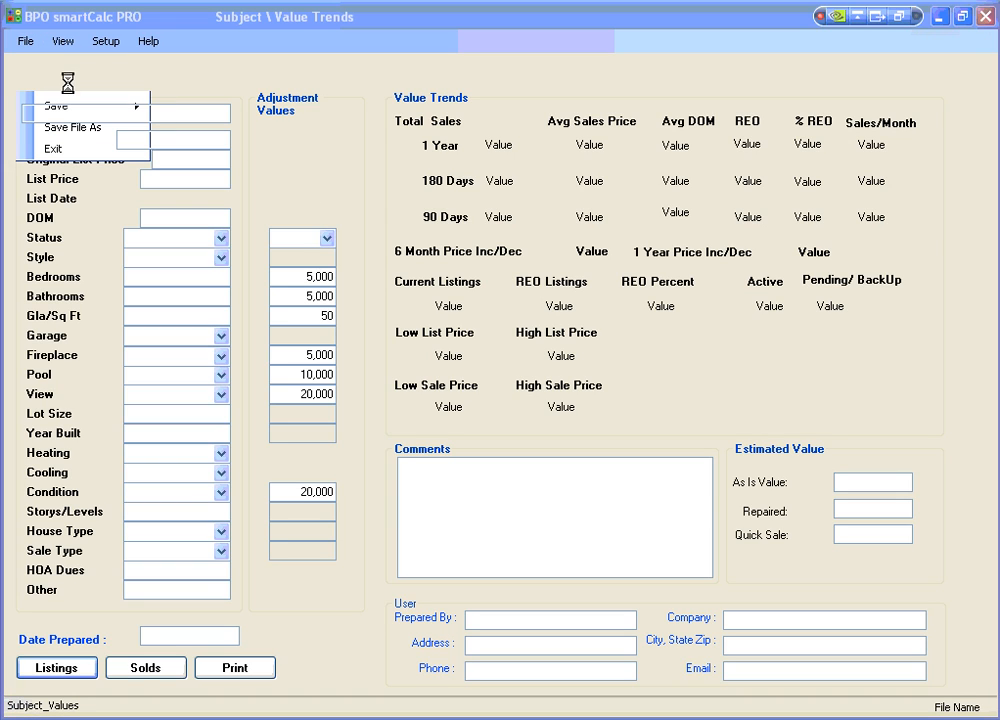
left_click(343, 183)
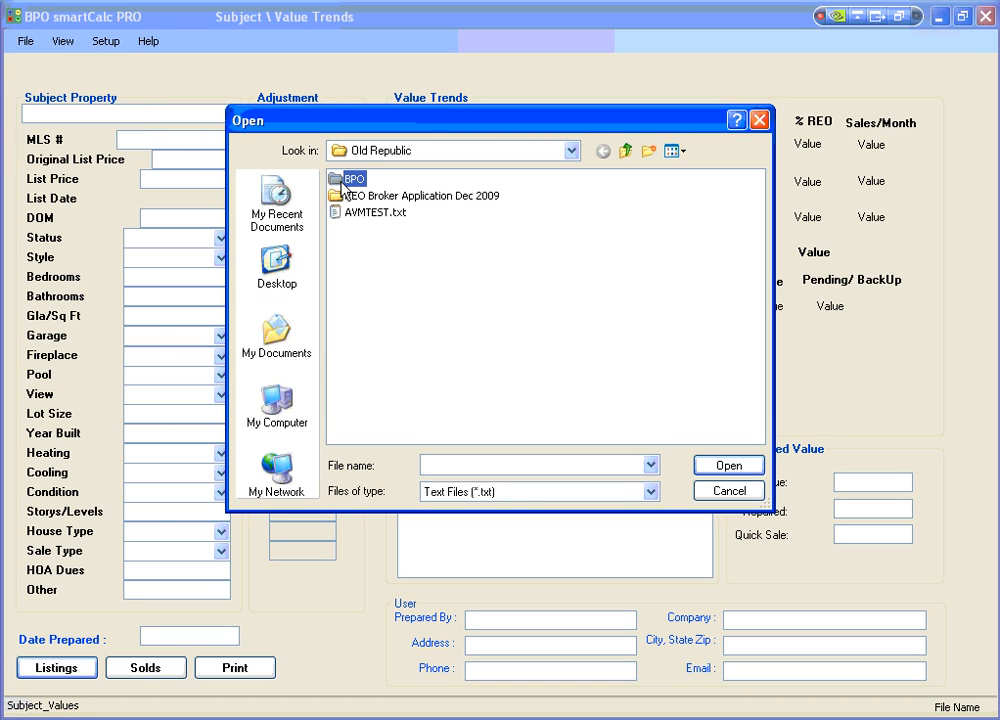
left_click(714, 467)
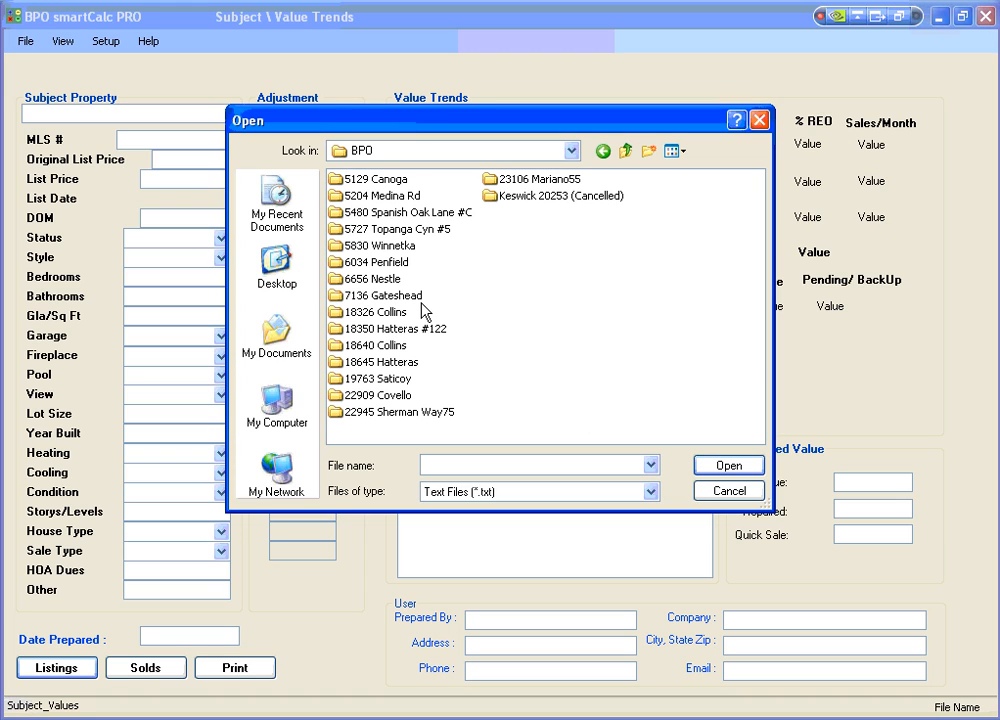
left_click(355, 378)
left_click(729, 465)
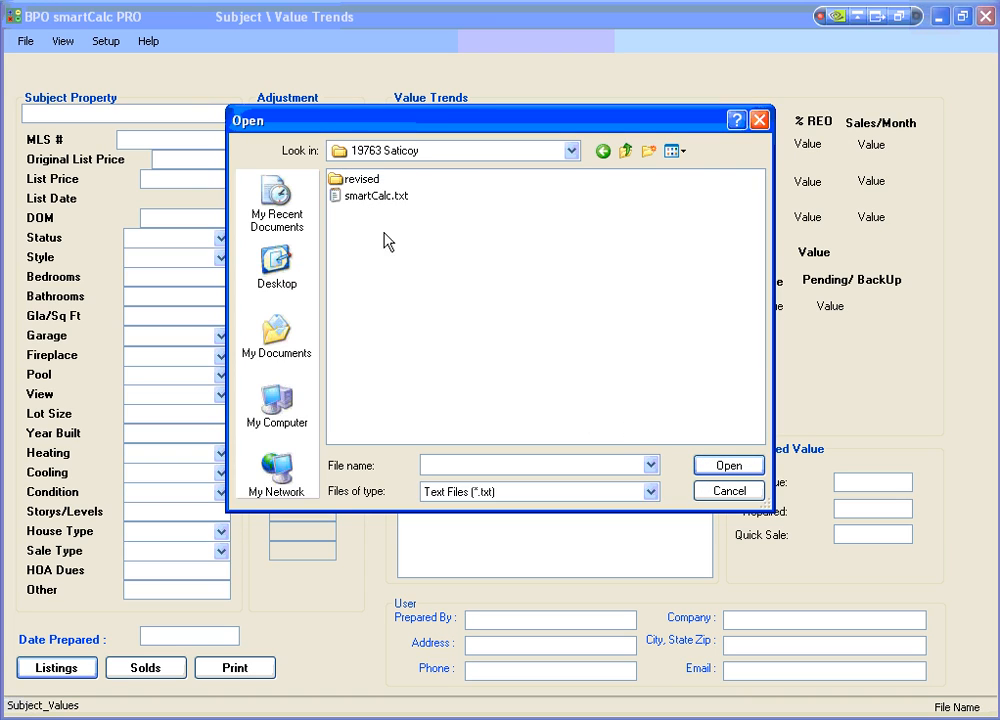
left_click(338, 196)
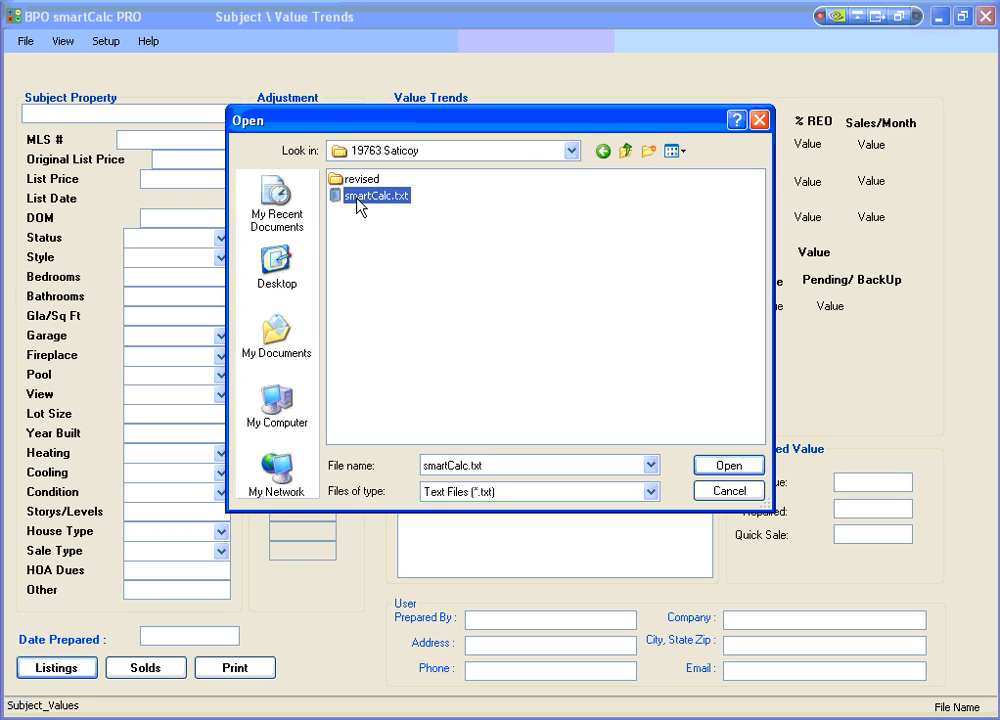
left_click(729, 467)
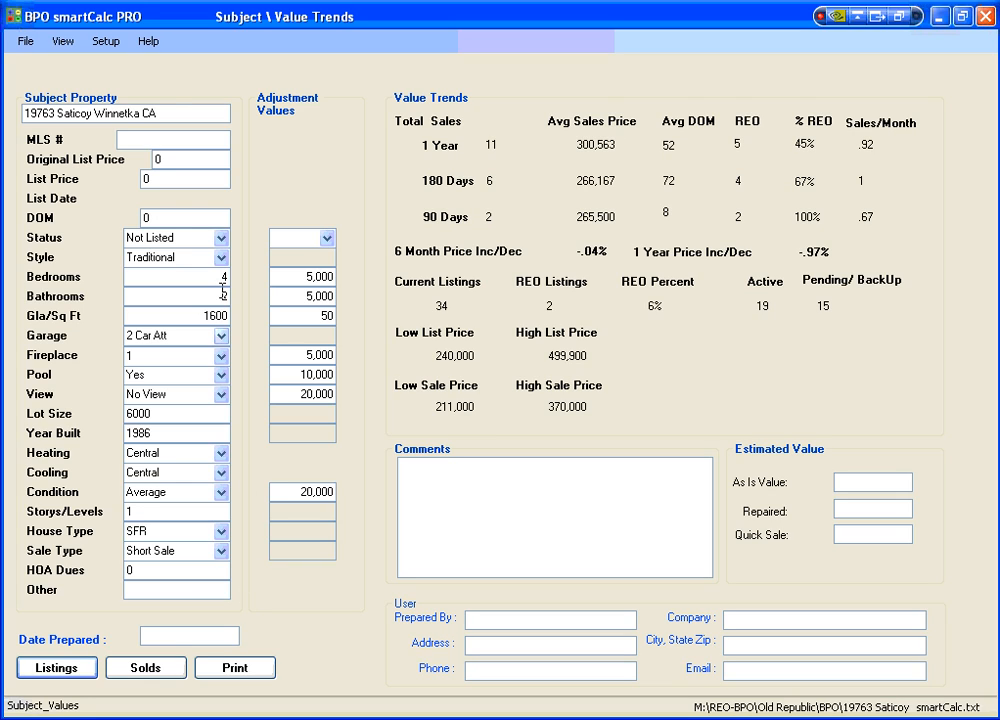
Save the user information.
left_click(24, 43)
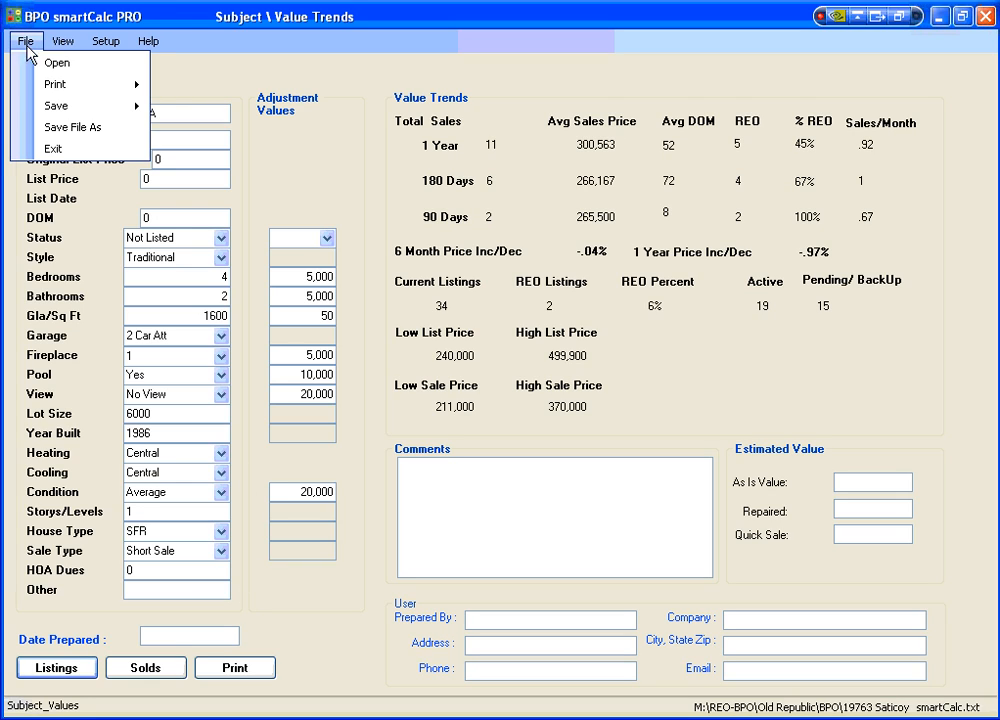
mouse_move(40, 112)
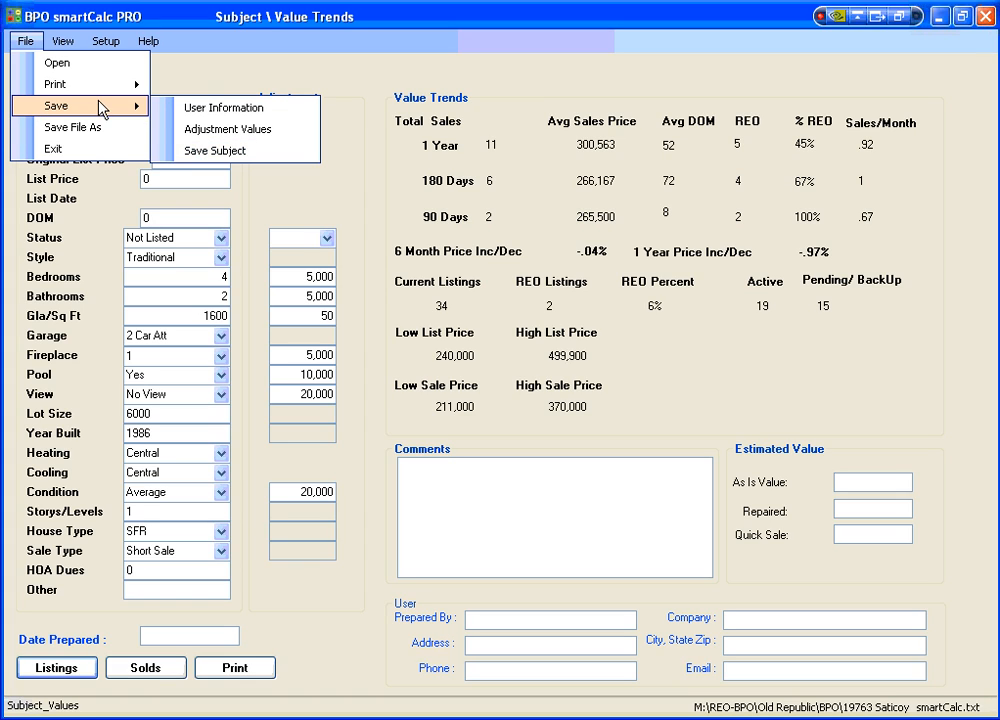
left_click(190, 107)
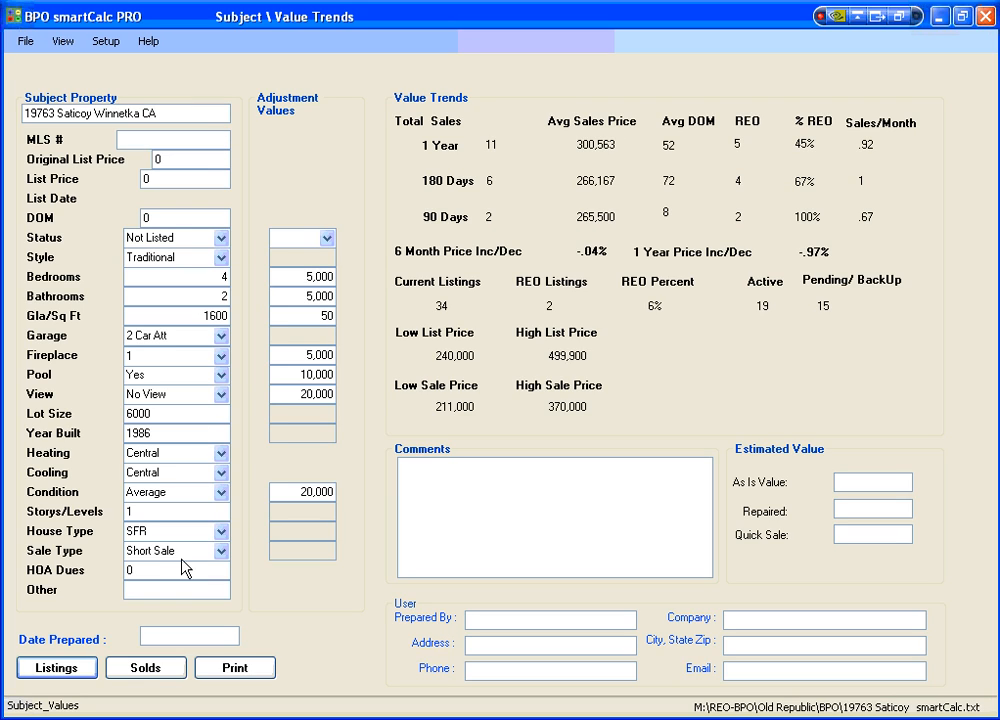
Open the listing comparables and set List 1's Year Built adjustment to 20,000.
left_click(68, 668)
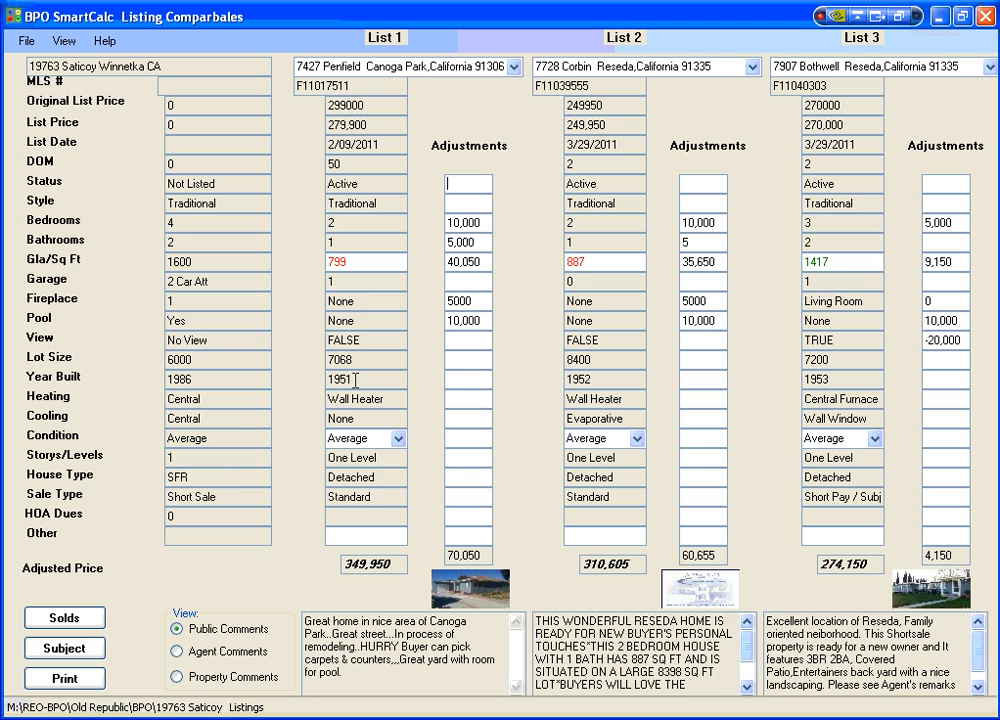
left_click(457, 380)
type("20000")
key("Tab")
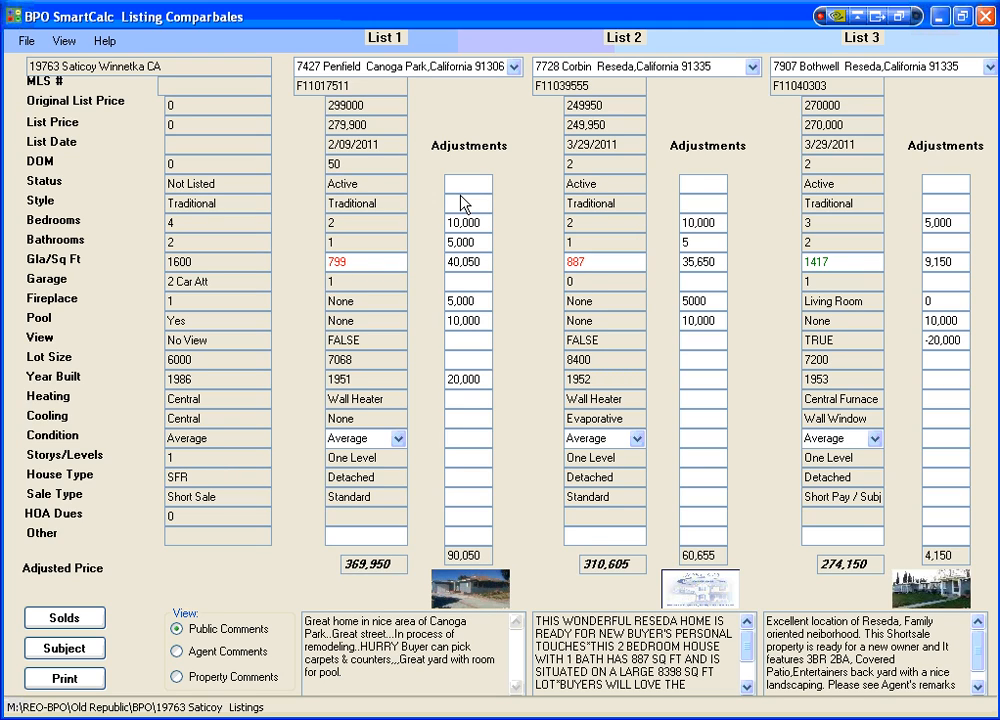
Switch the List 1 comparable to the 270,000 Bothwell listing and then to the Runnymede listing in Reseda.
left_click(514, 67)
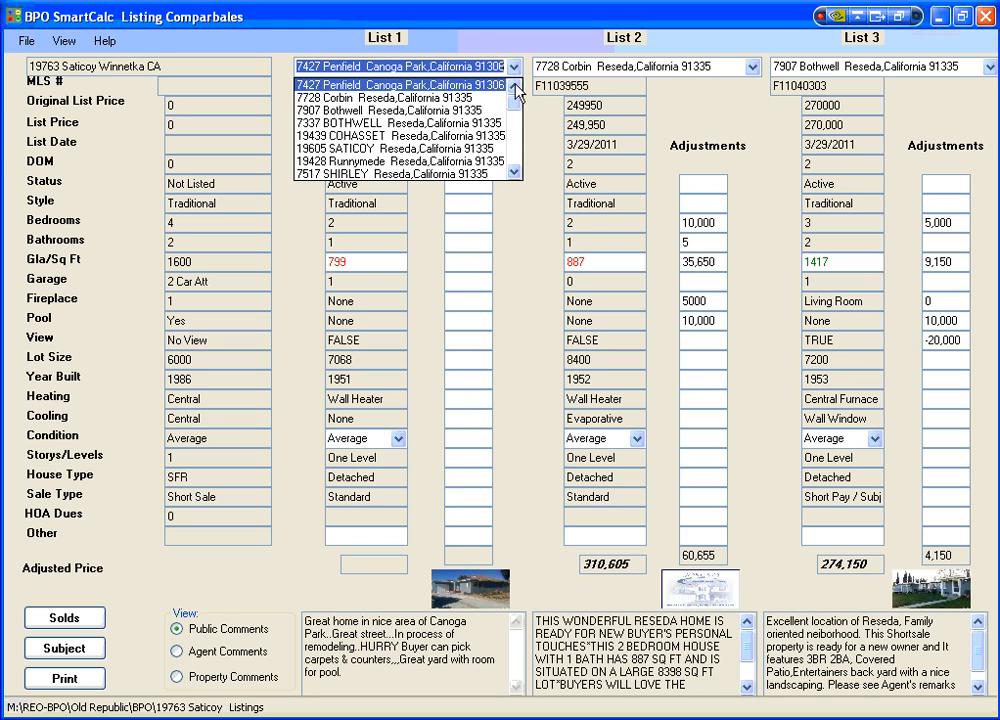
mouse_move(516, 110)
left_mouse_down()
mouse_move(517, 165)
mouse_move(518, 104)
left_mouse_up()
left_click(430, 110)
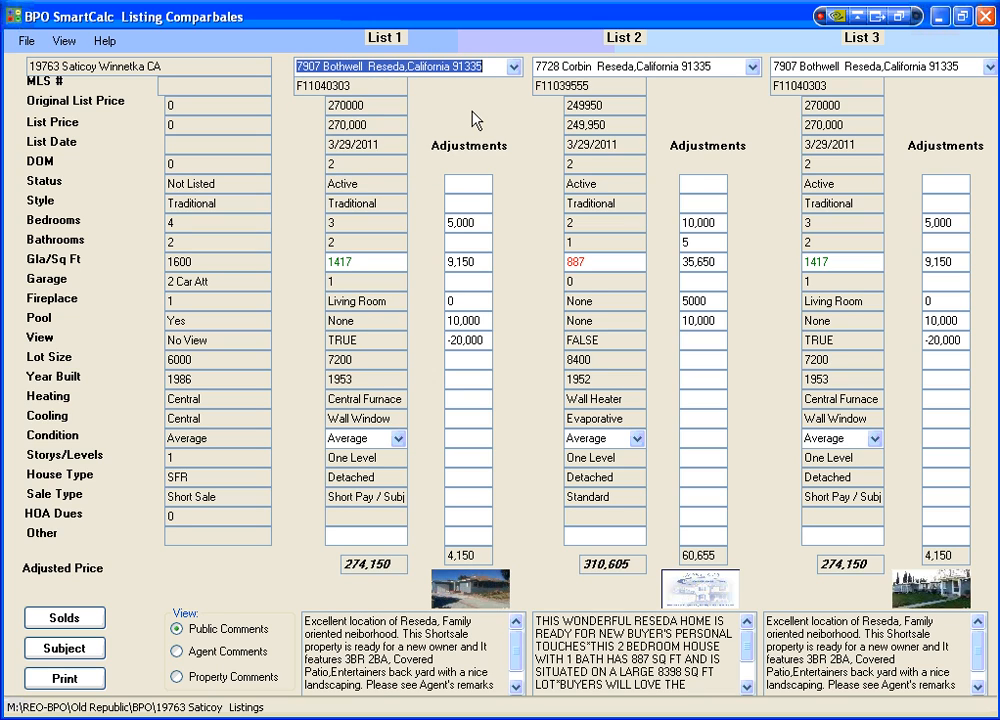
left_click(513, 66)
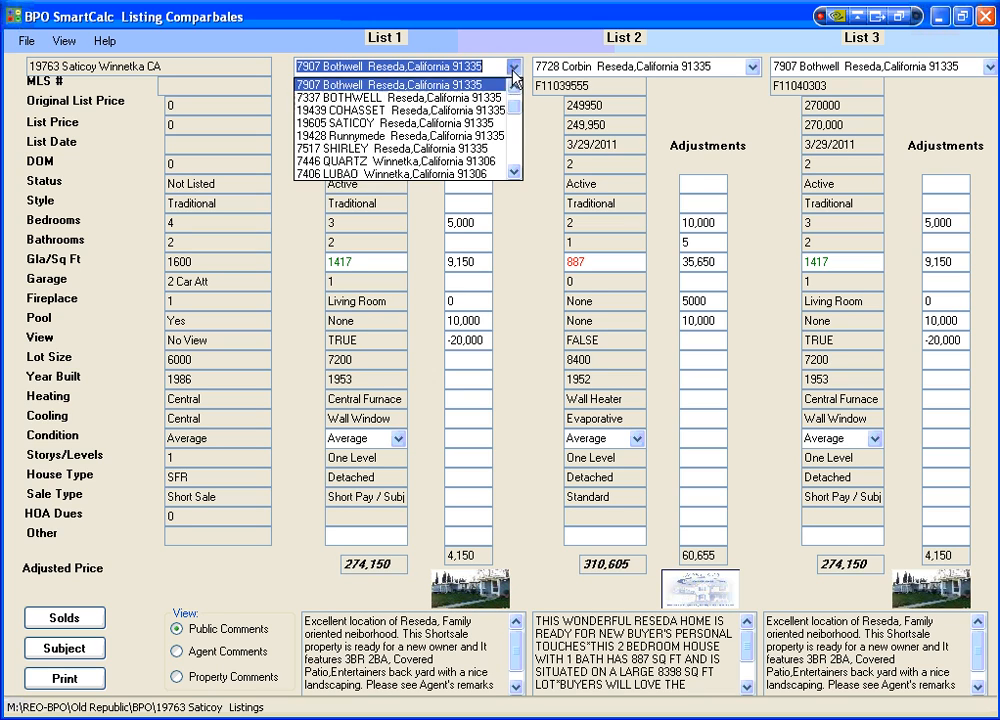
left_click(481, 137)
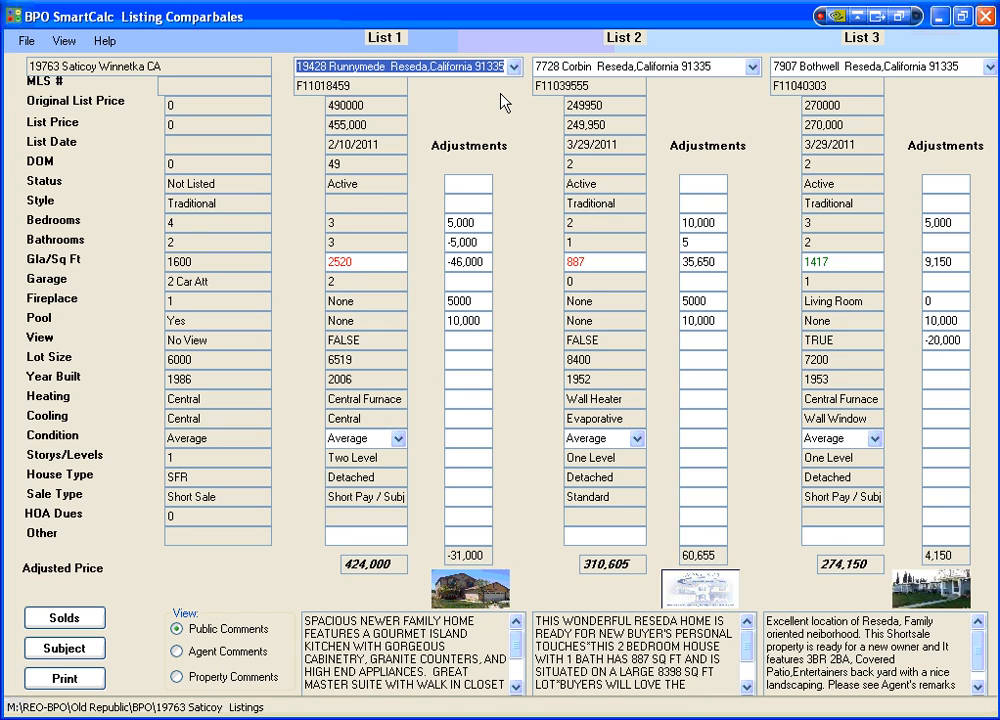
Step through the List 1 comparables that follow Runnymede, including Shirley, Quartz and Saticoy.
key("Down")
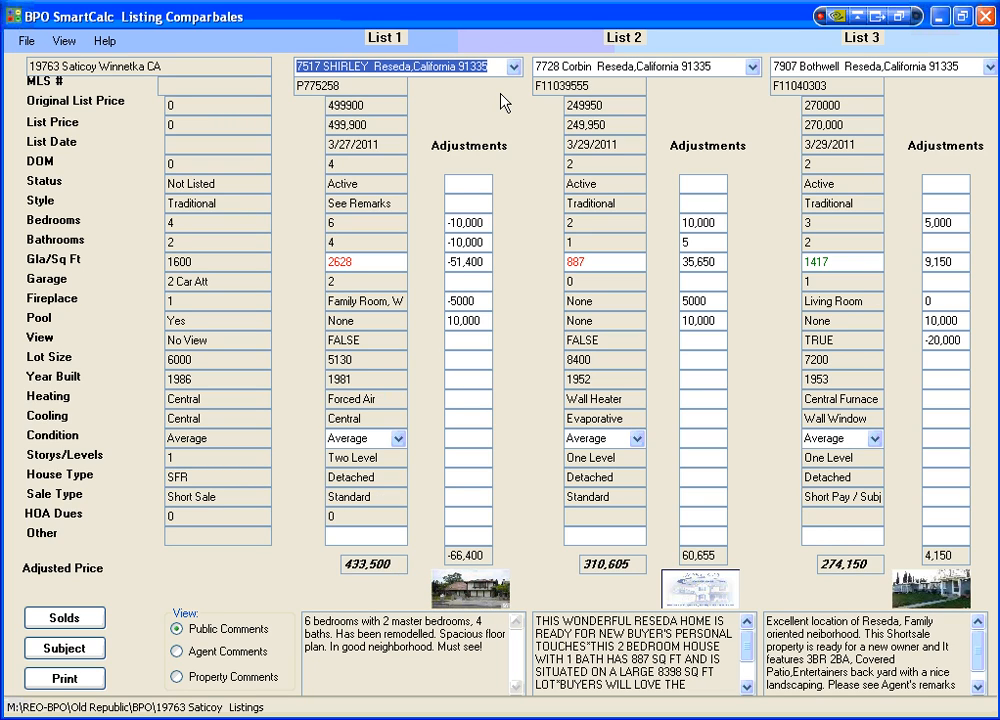
key("Down")
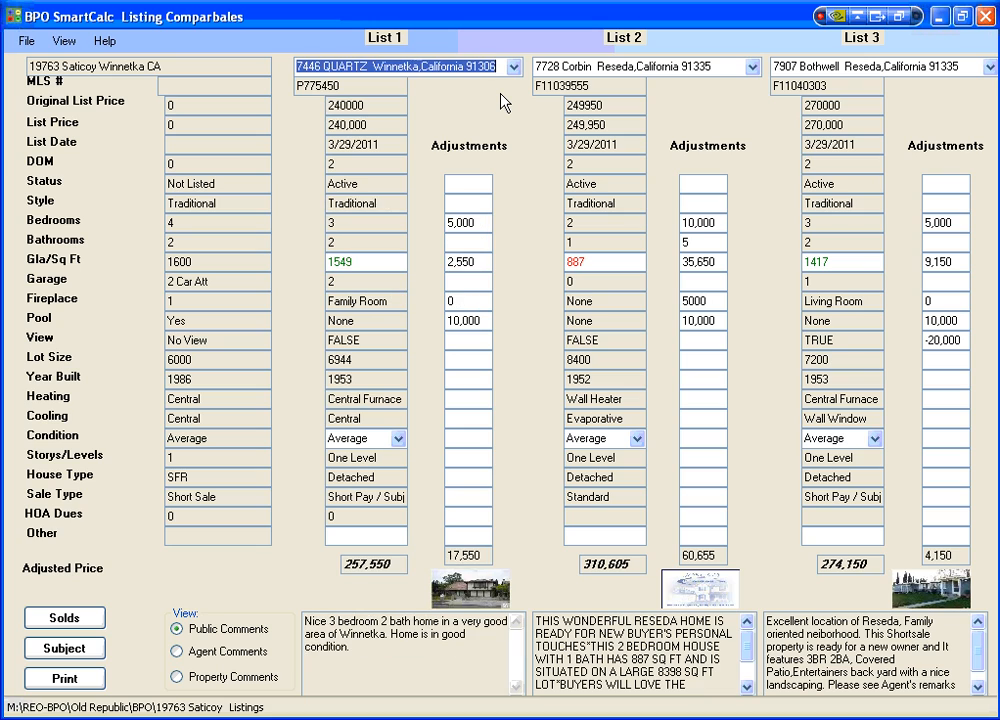
key("Down")
key("Down")
key("Down")
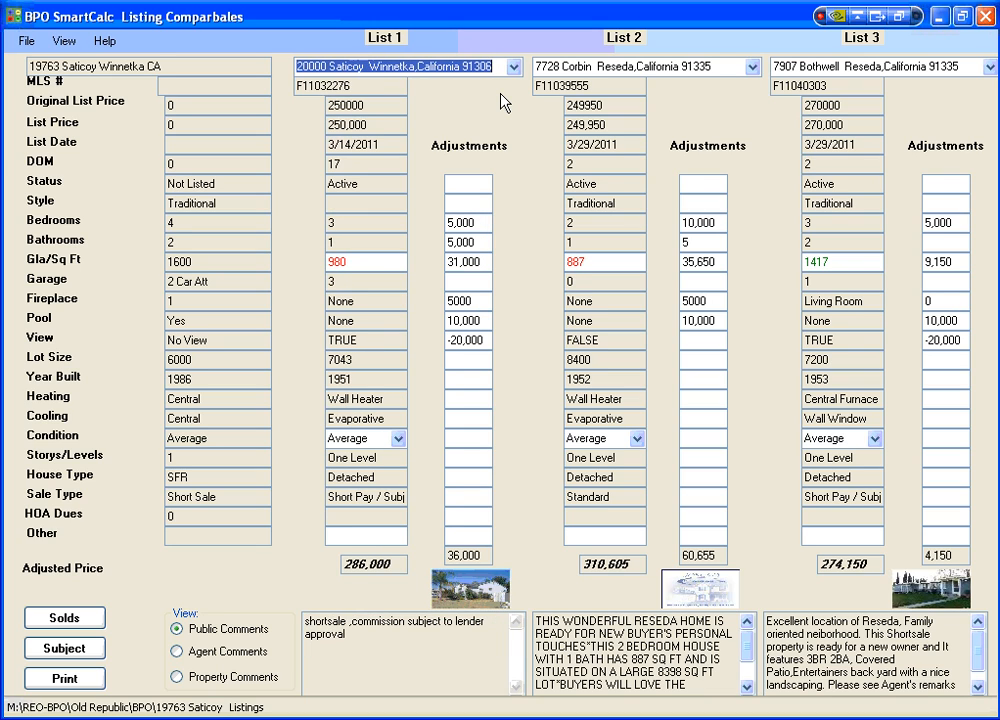
key("Down")
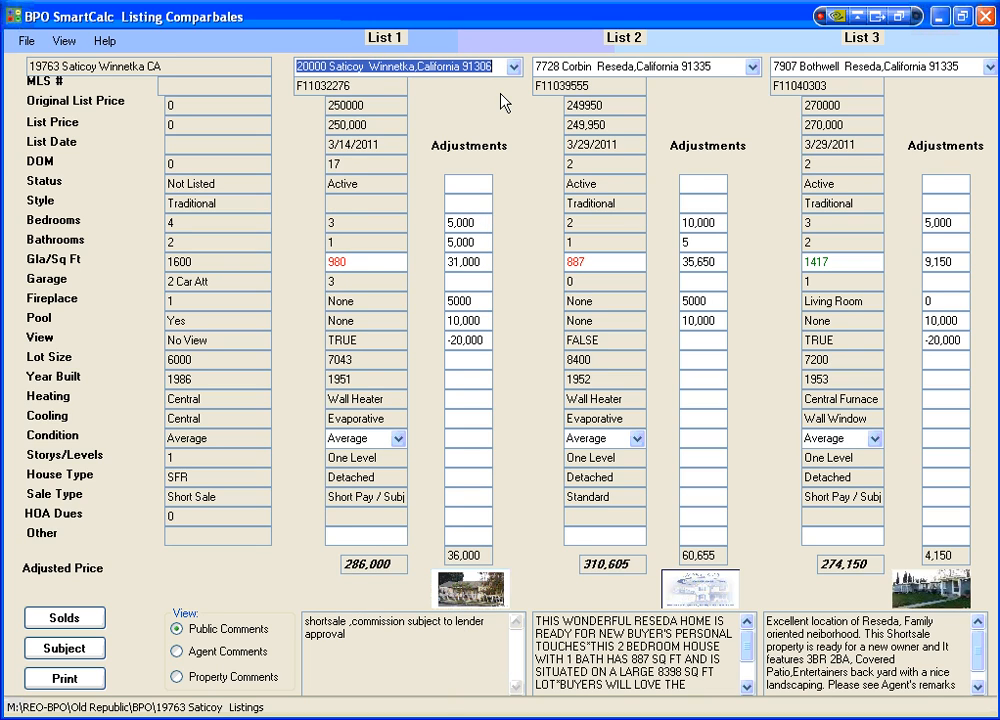
key("Up")
key("Down")
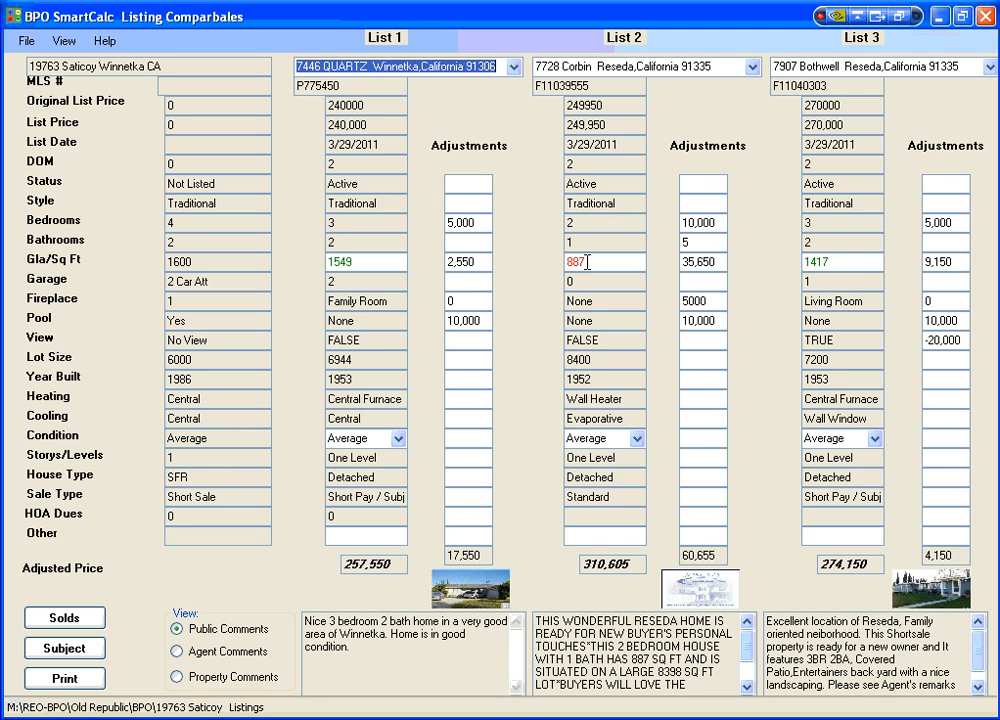
Change the List 1 comparable to the Jumilla listing in Winnetka, going through Lubao and Blythe.
left_click(513, 66)
left_click(502, 98)
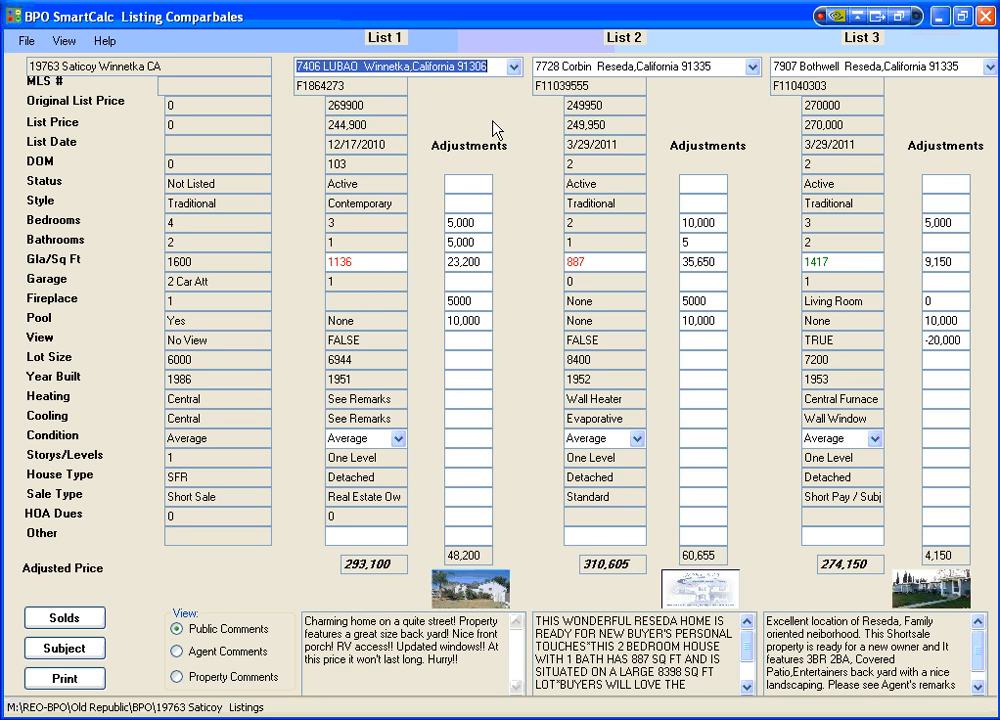
key("Down")
key("Down")
key("Down")
key("Down")
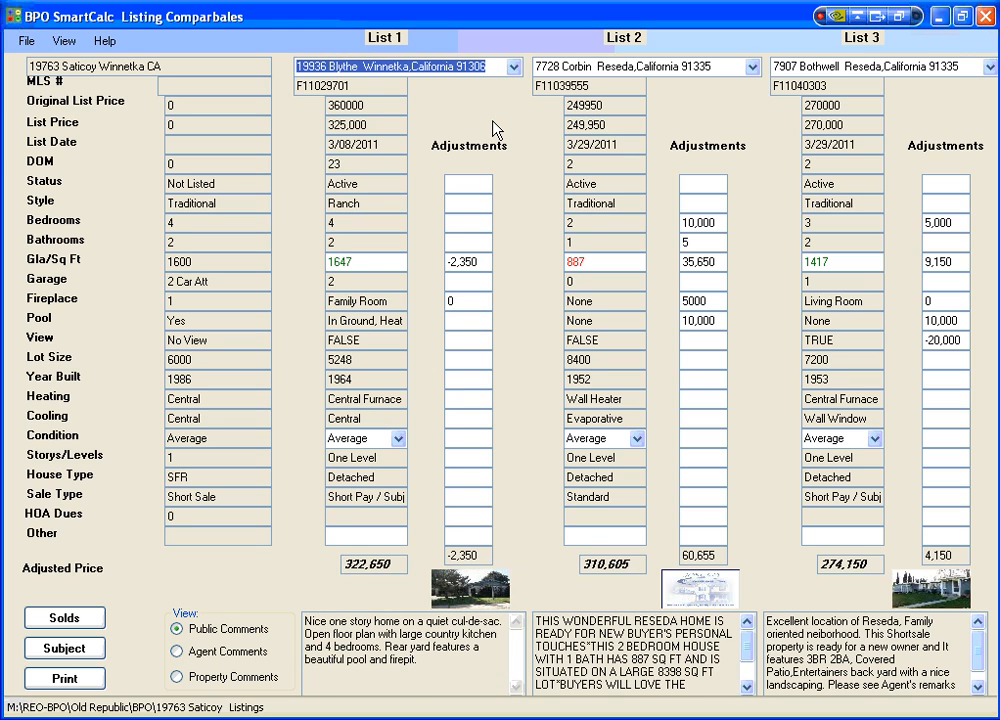
key("Down")
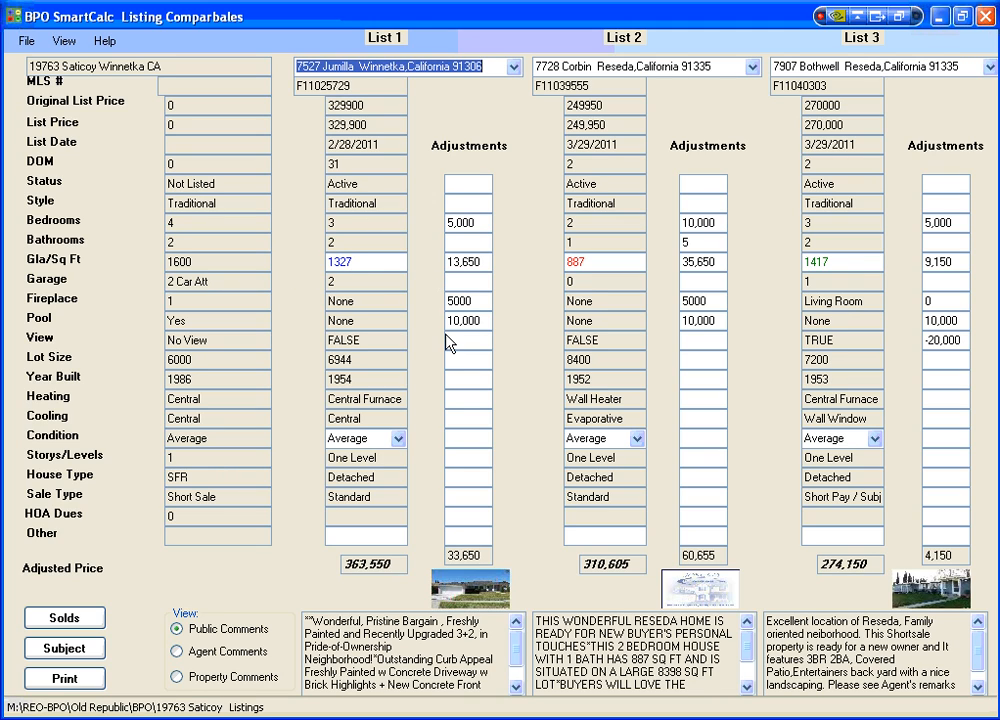
Look at the property photos of the listing comparables and read through List 1's public comments.
left_click(465, 580)
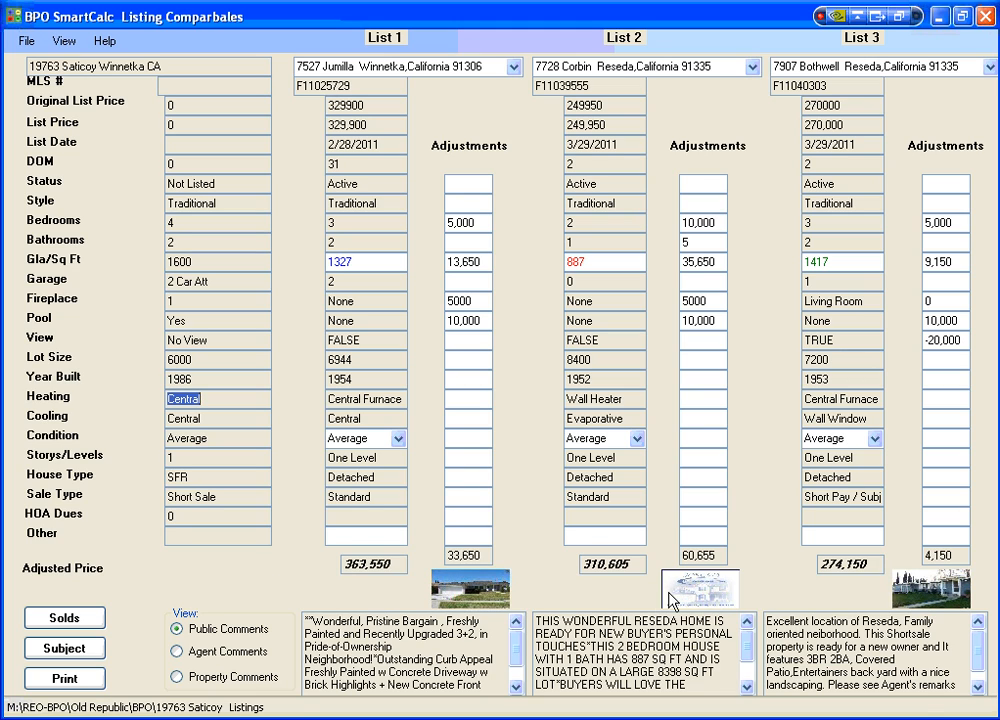
mouse_move(688, 593)
mouse_move(632, 597)
mouse_move(920, 598)
mouse_move(518, 650)
left_mouse_down()
mouse_move(519, 668)
mouse_move(519, 641)
left_mouse_up()
View the agent comments, switch to the property comments and enter "this home was upgraded" for List 1.
left_click(178, 651)
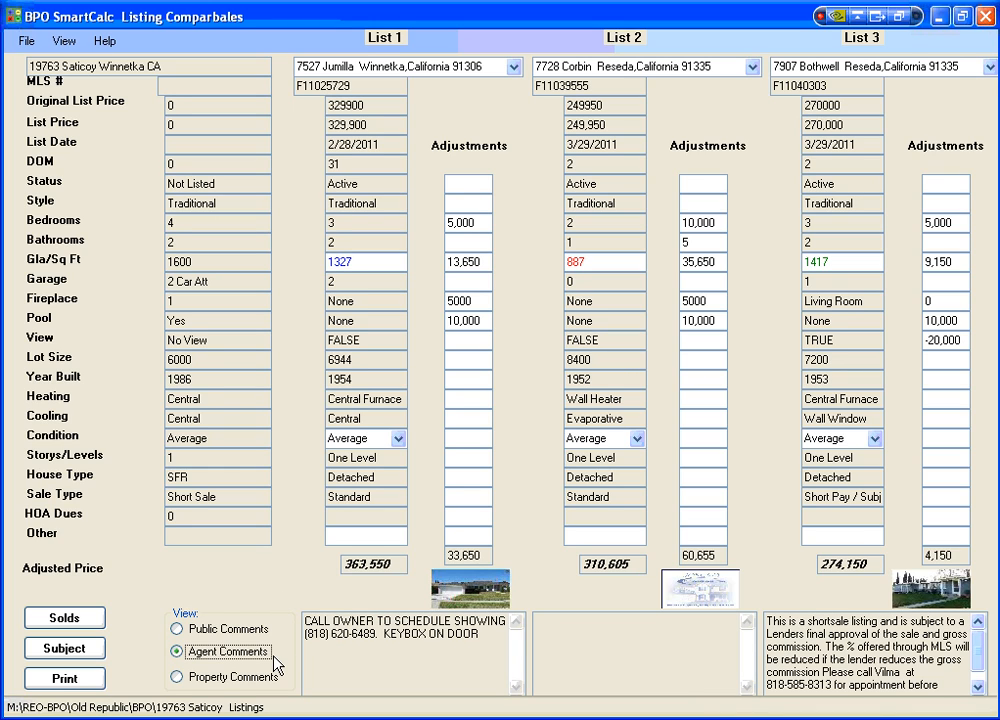
left_click(180, 678)
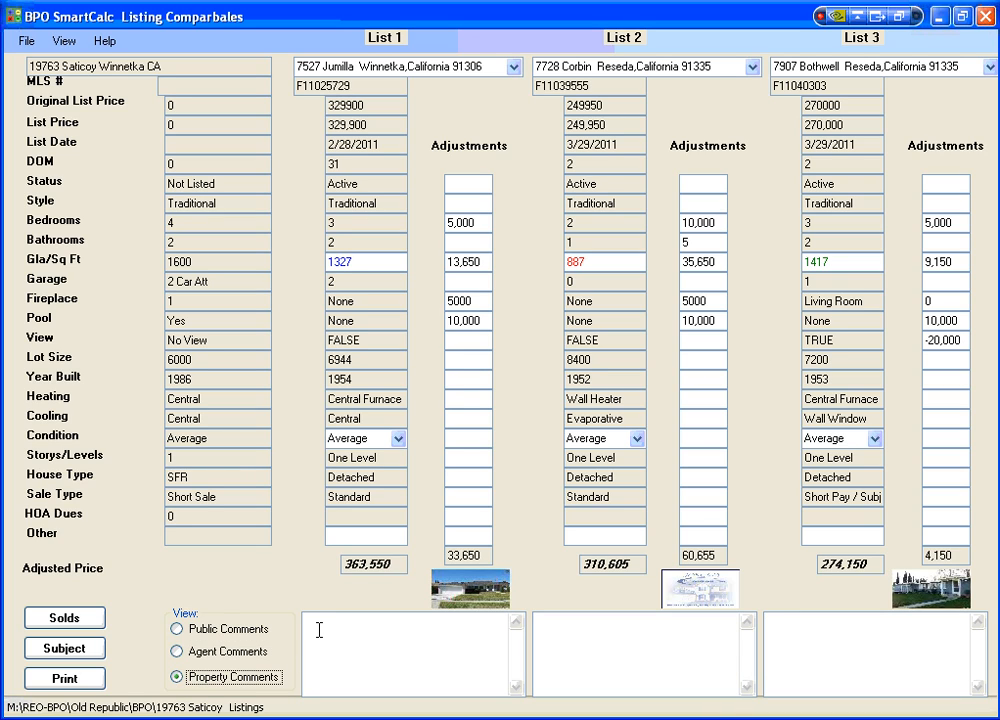
type("this home")
type("was upgraded")
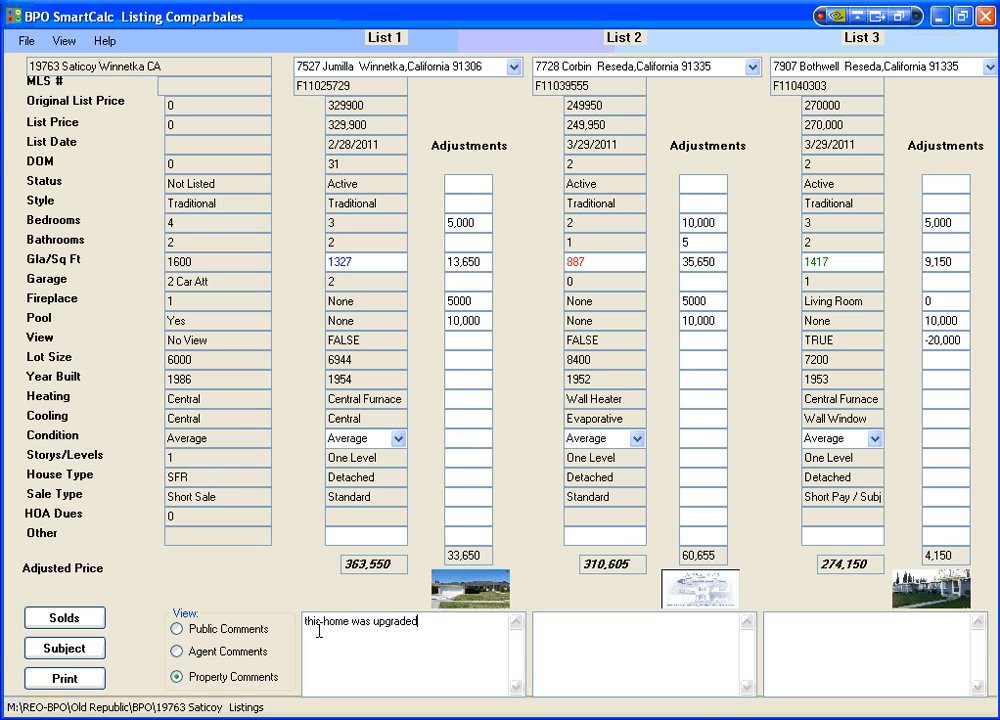
left_click(558, 632)
left_click(759, 683)
Open the sold comparables and set Sold 1 to the Valerio sale in Canoga Park.
left_click(66, 619)
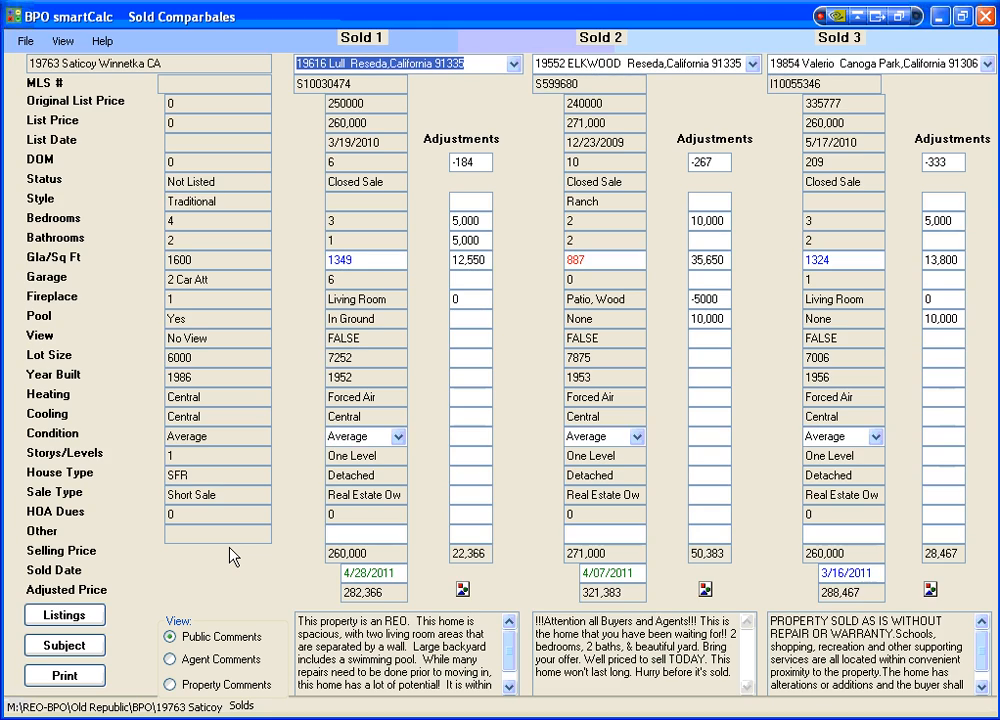
left_click(513, 63)
left_click(481, 113)
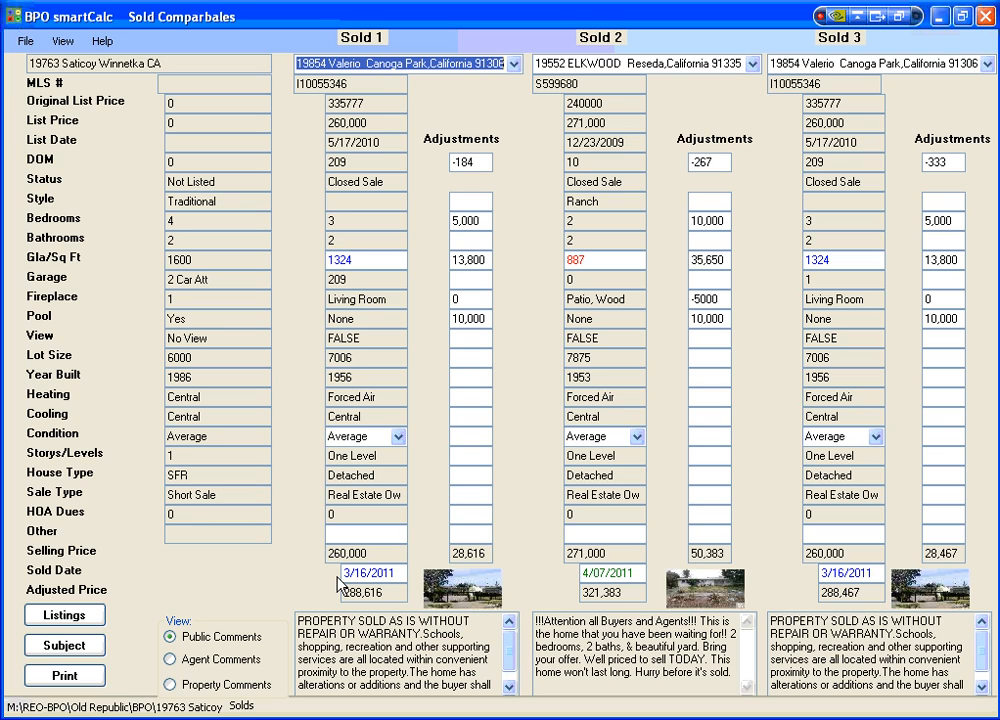
Change the Sold 1 comparable to the 350,000 Runnymede sale in Reseda.
left_click(513, 63)
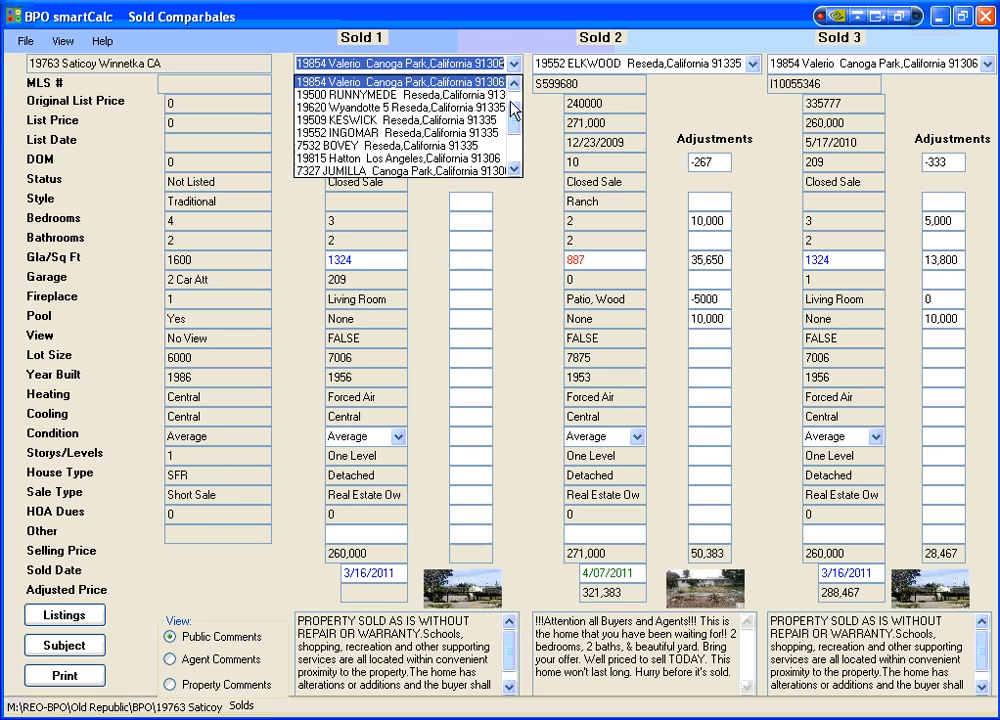
scroll(450, 130, "down", 2)
left_click(482, 172)
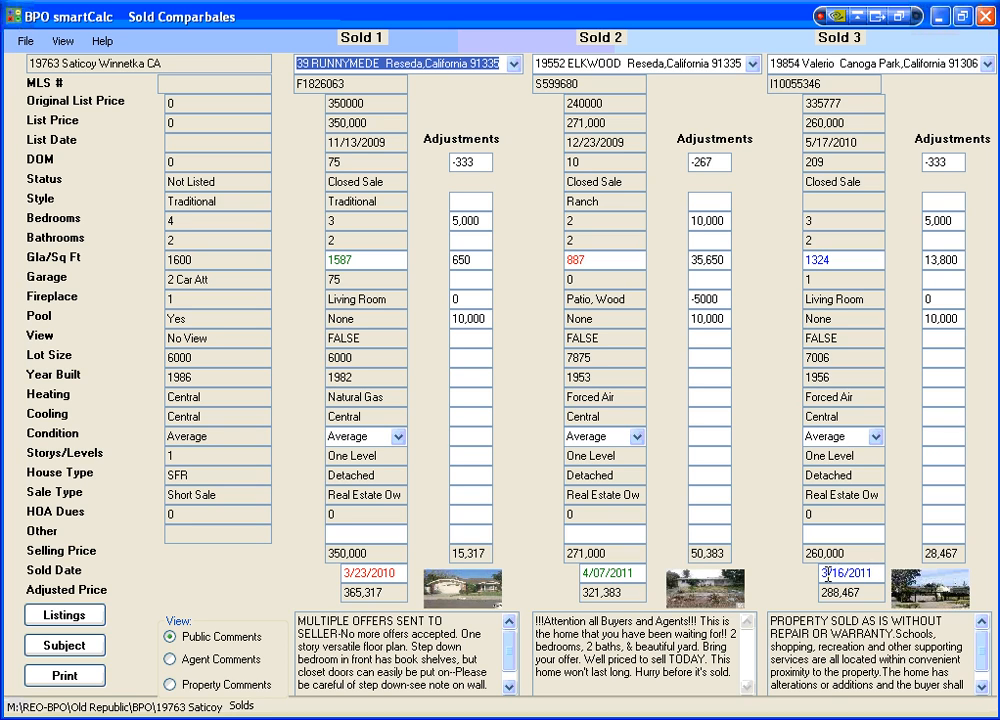
Review the sales price trends on the subject property's value trends page and return to the sold comparables.
left_click(893, 582)
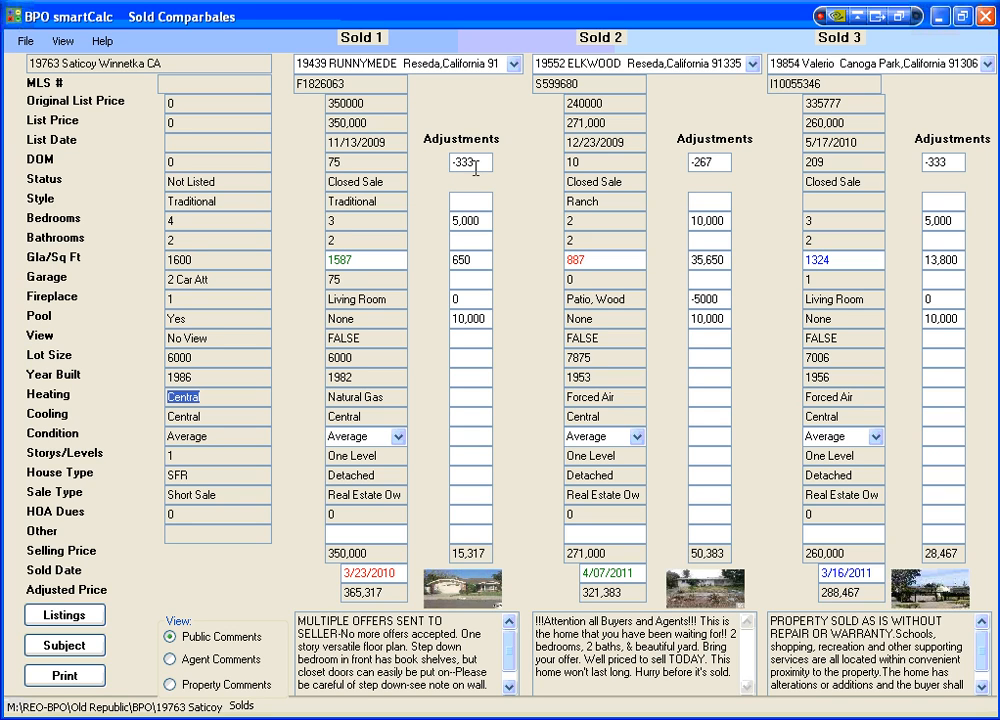
left_click(66, 650)
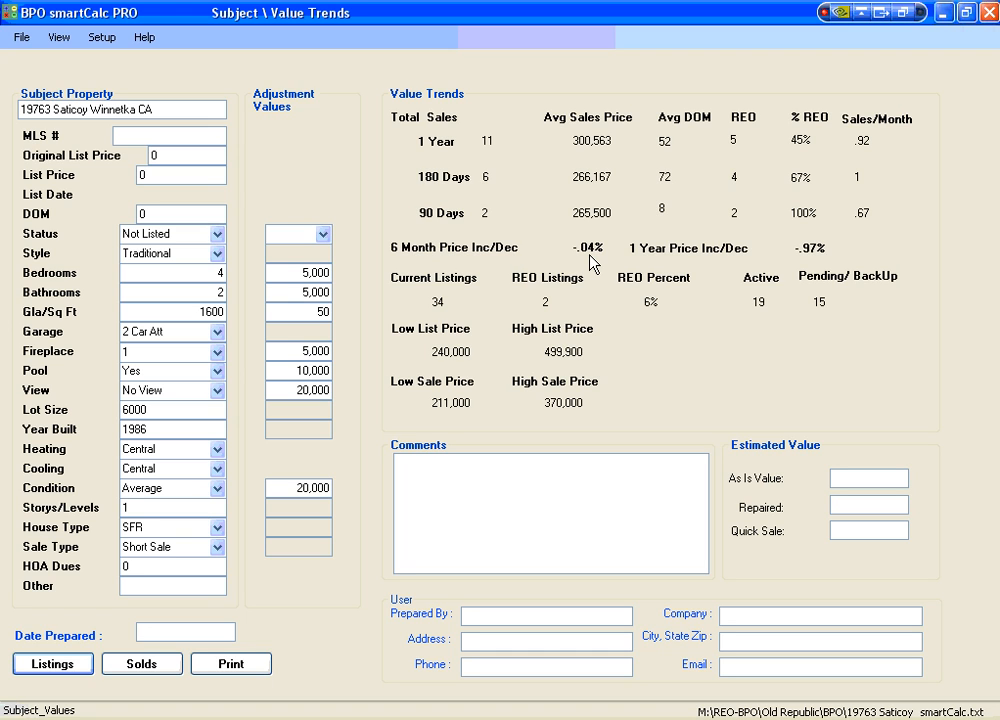
left_click(133, 665)
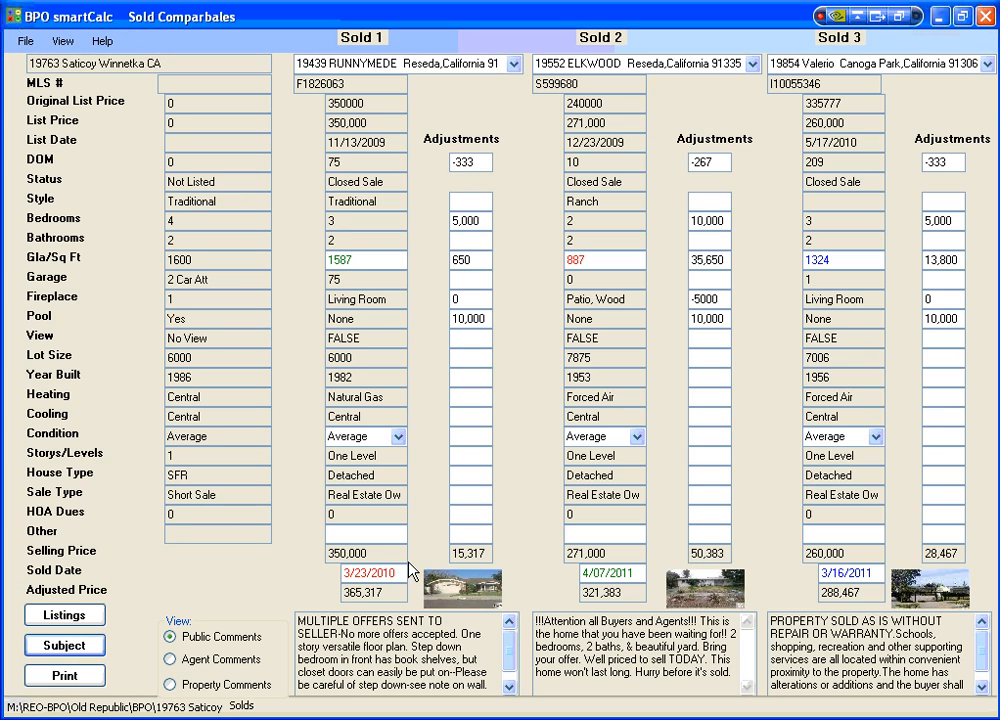
Clear the DOM adjustment for Sold 1 and set its Year Built adjustment to 7,000.
left_click(484, 161)
key("BackSpace")
key("BackSpace")
key("BackSpace")
key("BackSpace")
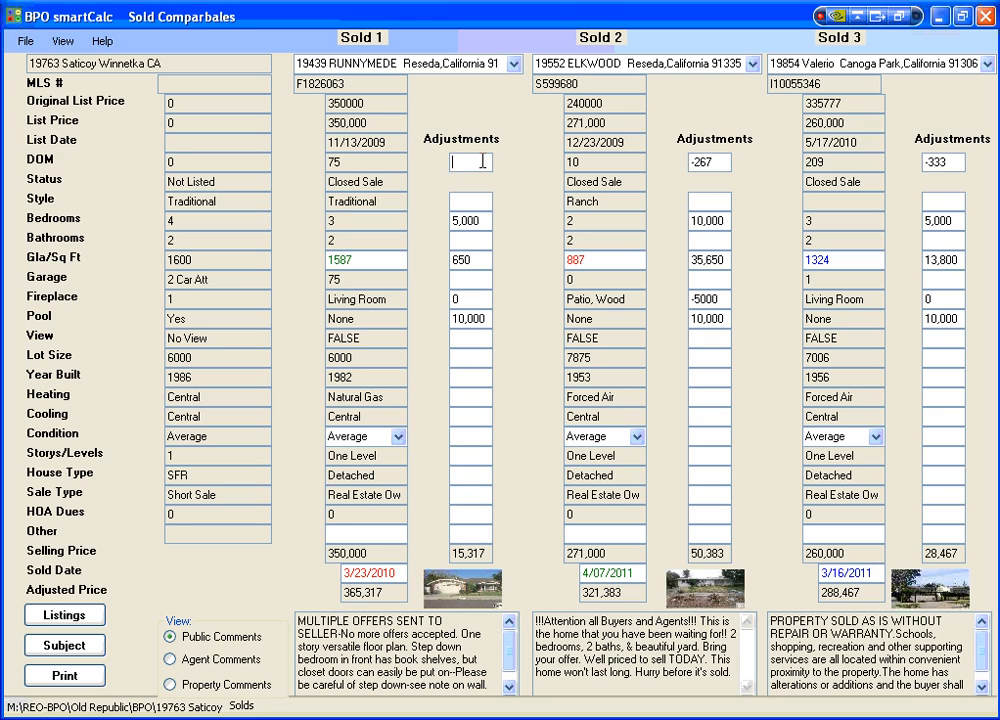
key("Tab")
left_click(475, 379)
type("7000")
key("Tab")
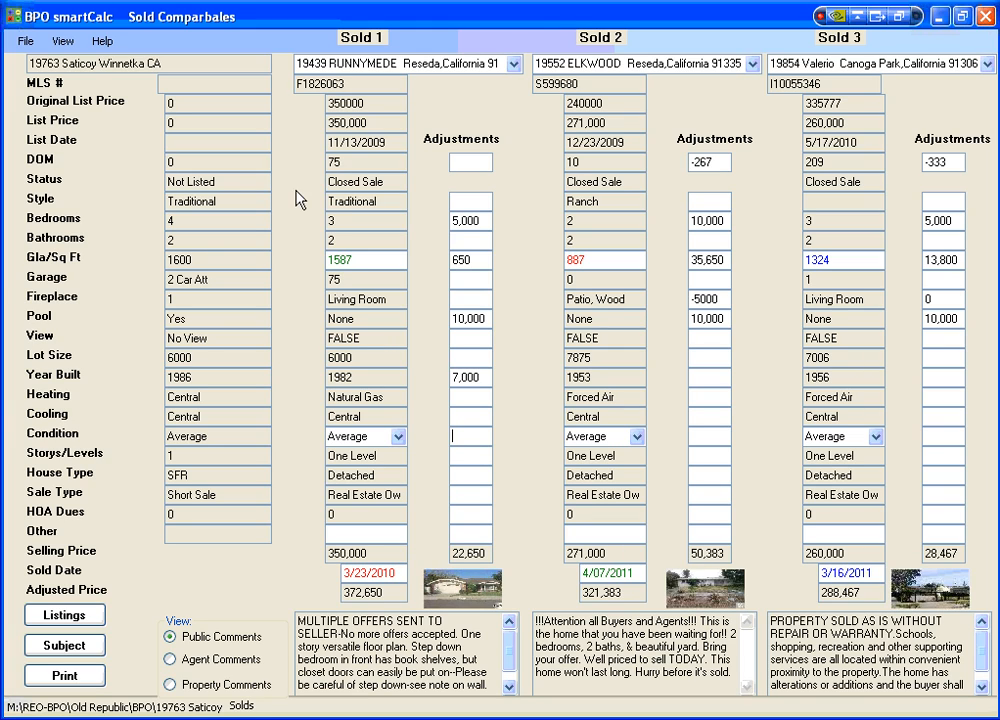
View the comparables on the map at zoom 15 and calculate their distances from the subject property.
left_click(63, 41)
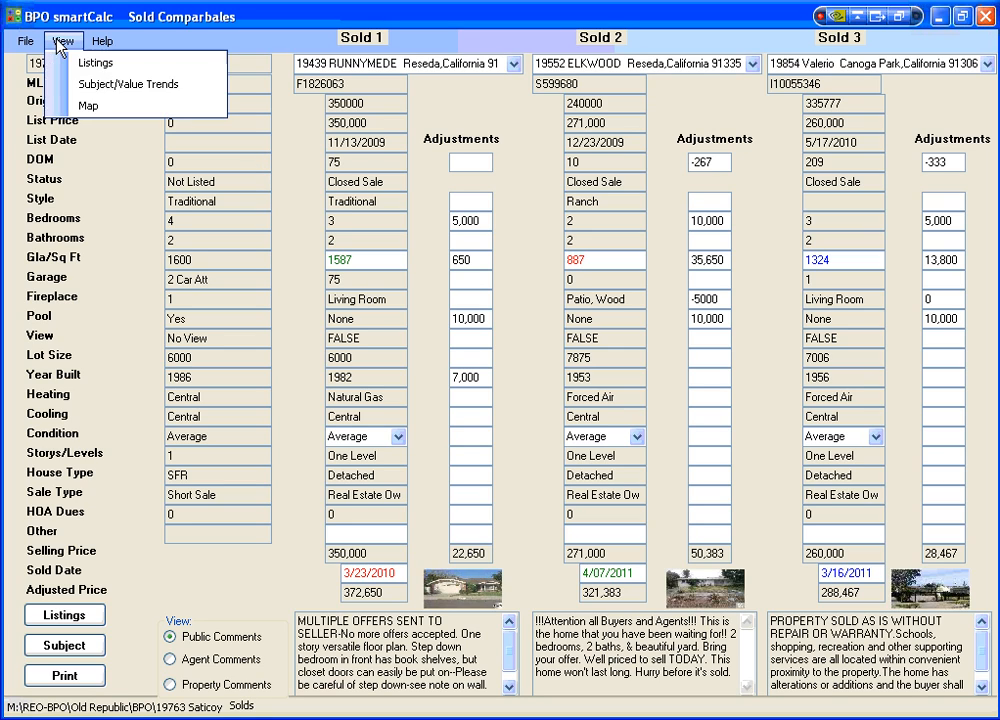
left_click(89, 112)
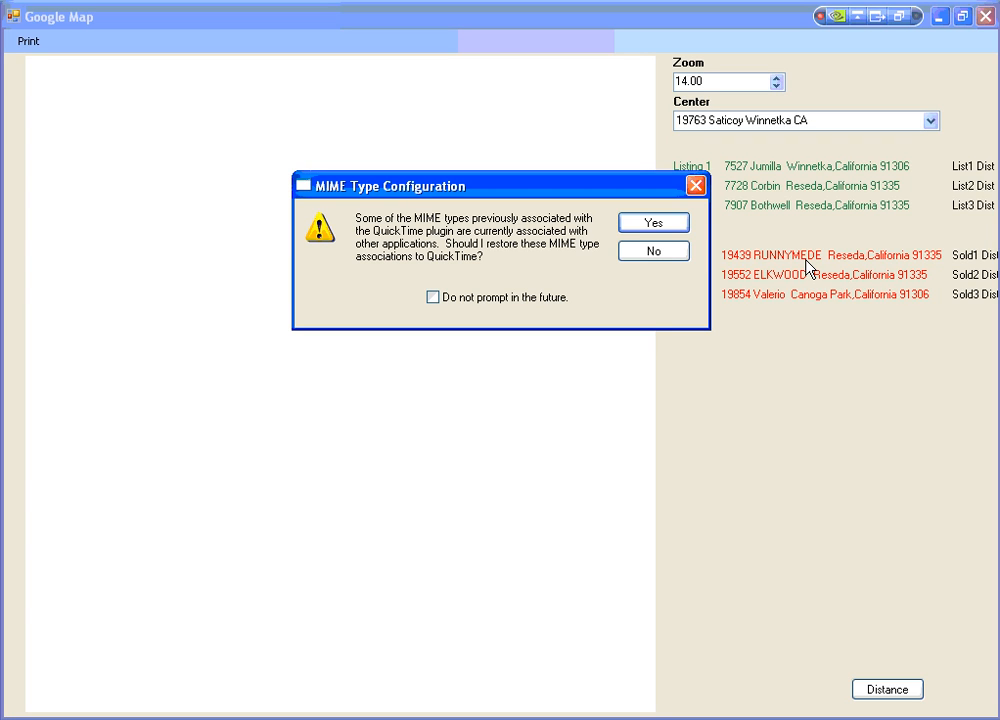
left_click(655, 229)
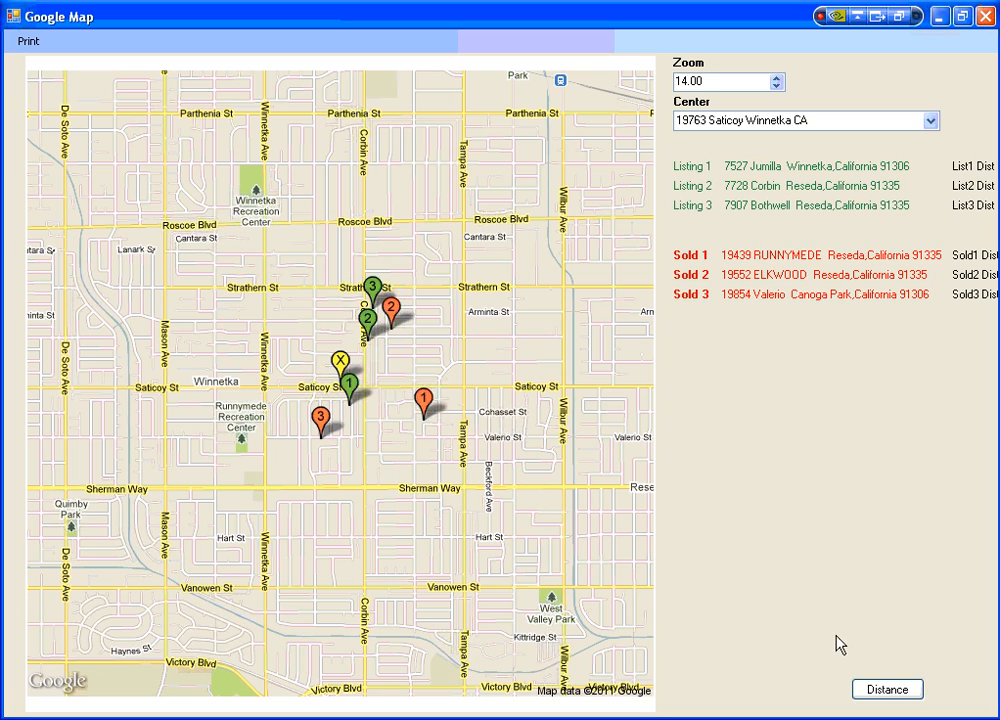
left_click(883, 692)
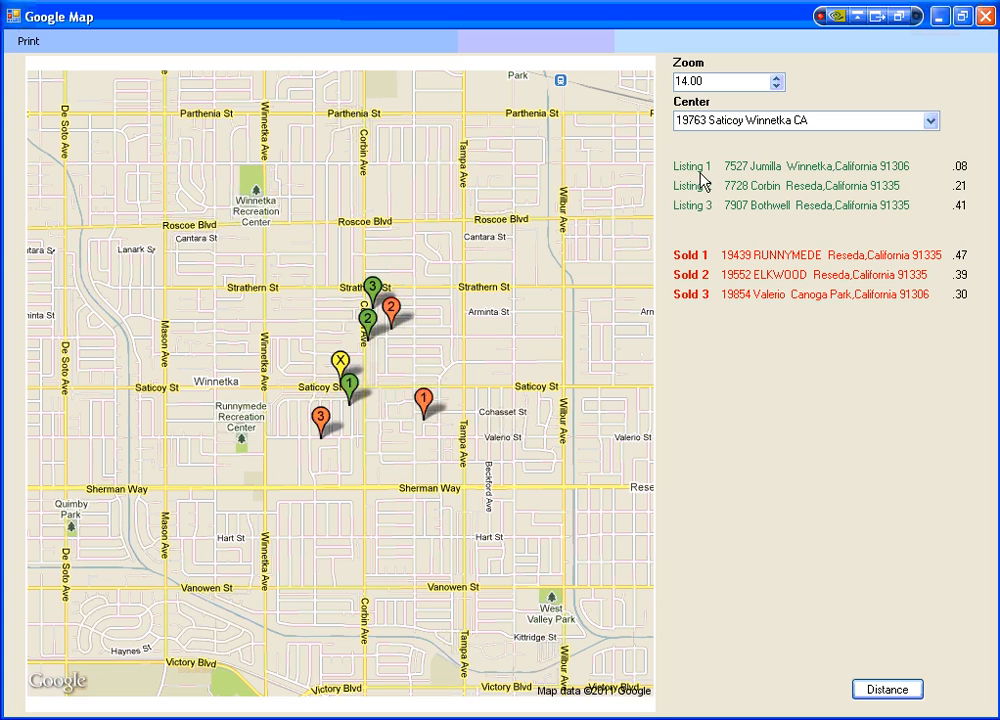
left_click(776, 78)
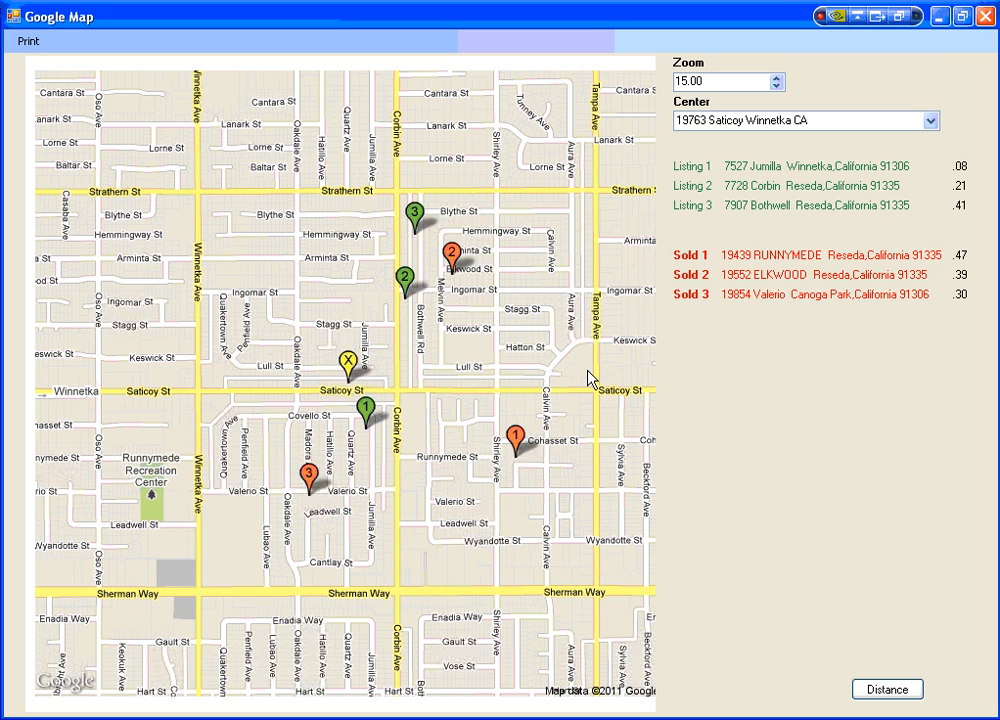
left_click(985, 16)
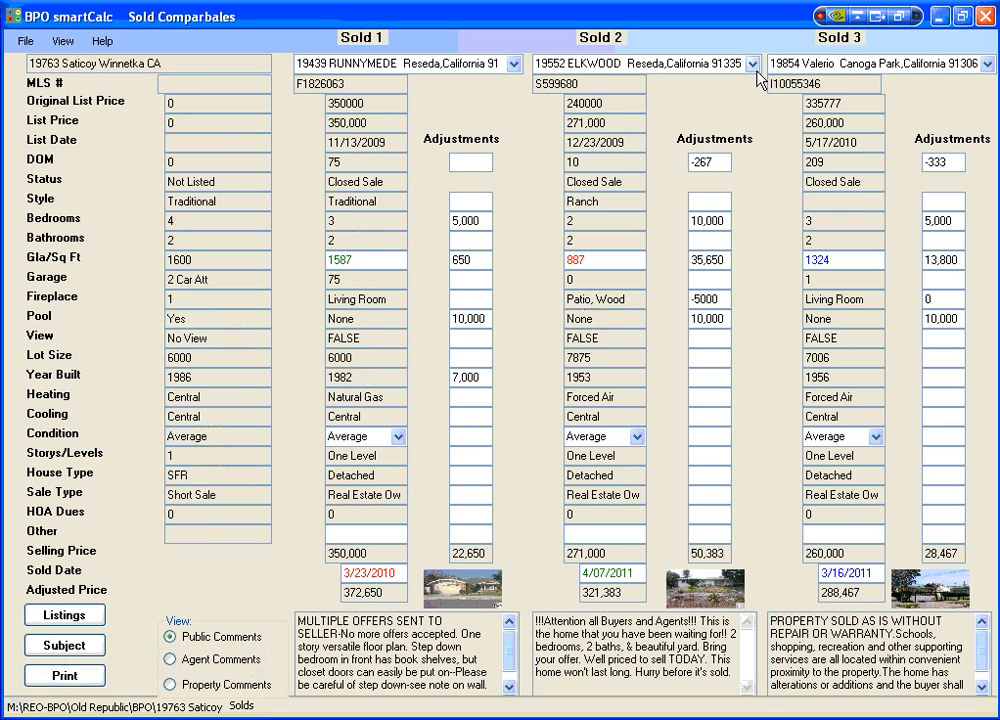
Change Sold 2 to the Keswick sale in Reseda and check its map location and distance from the subject.
left_click(752, 66)
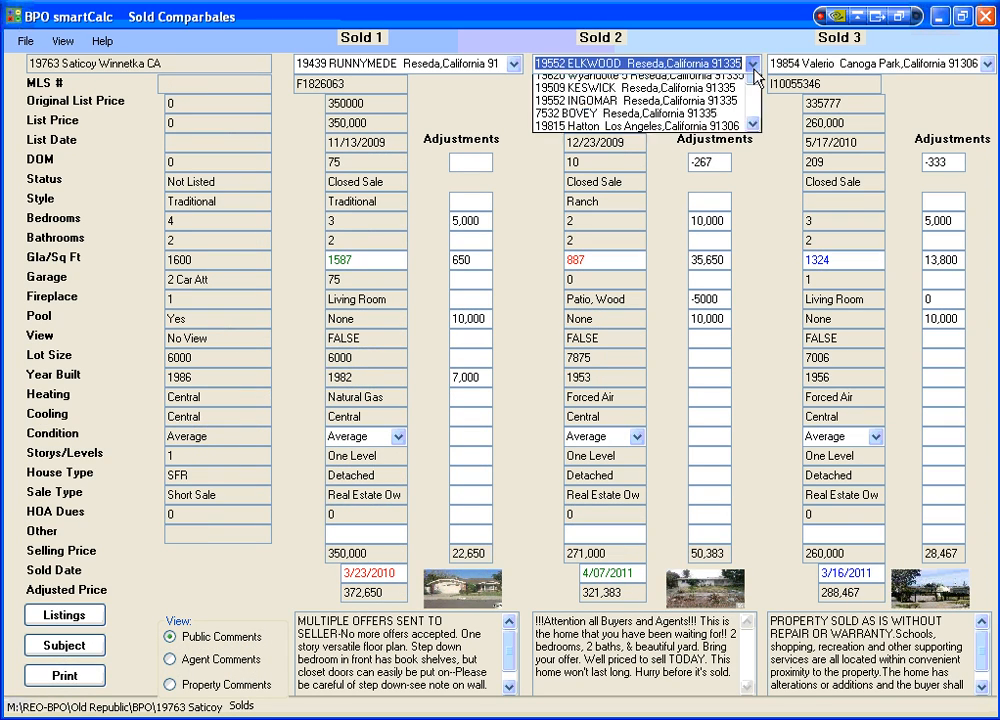
left_click(690, 132)
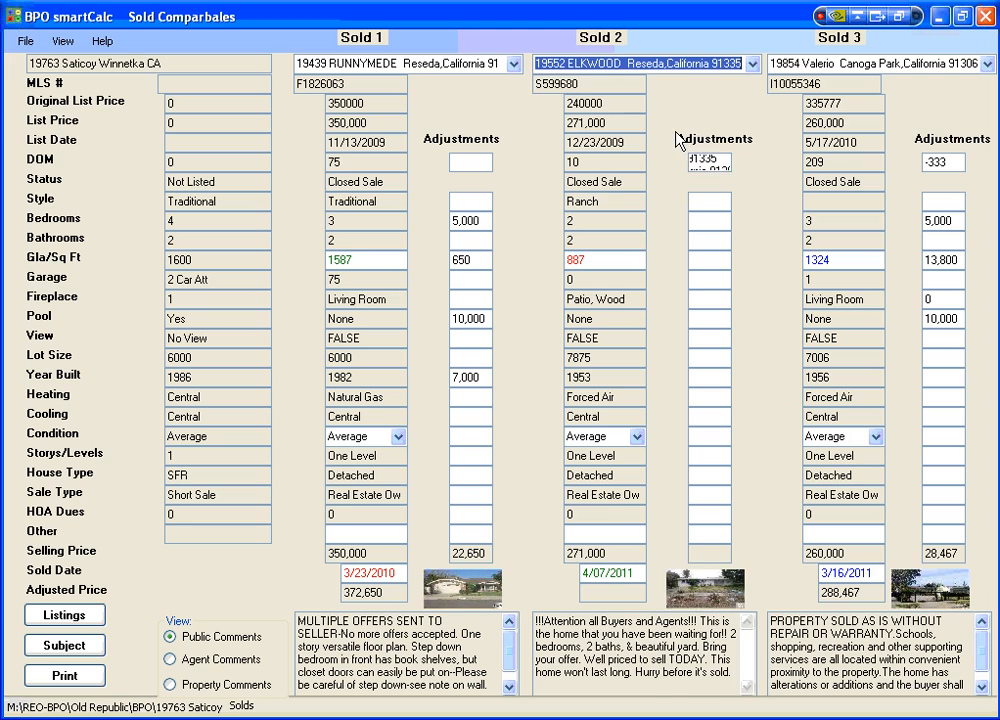
left_click(62, 41)
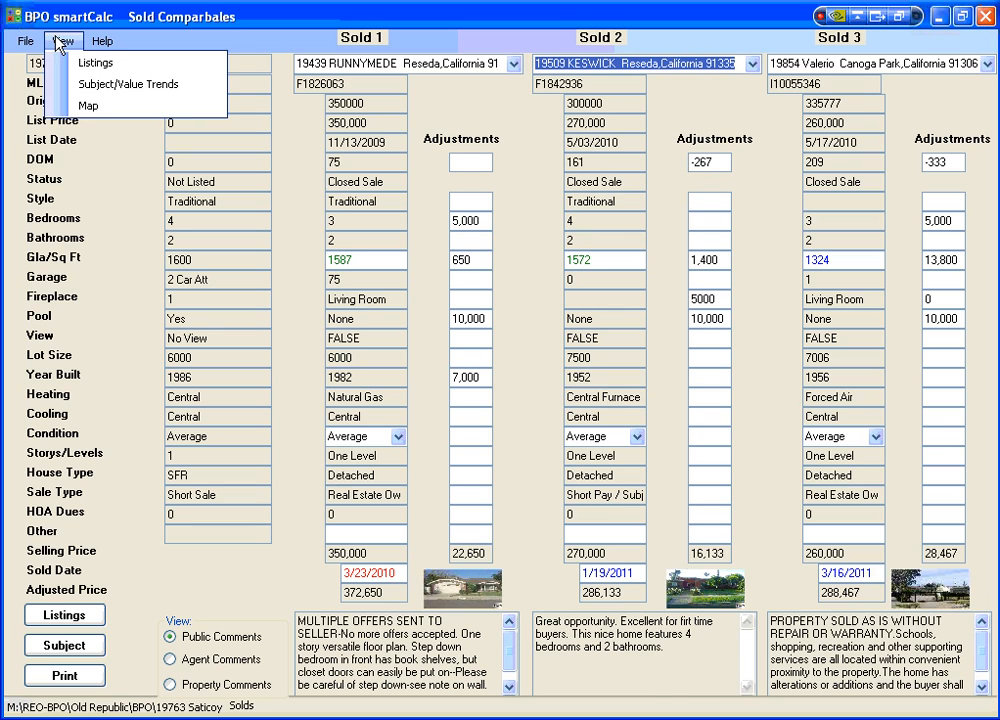
left_click(86, 106)
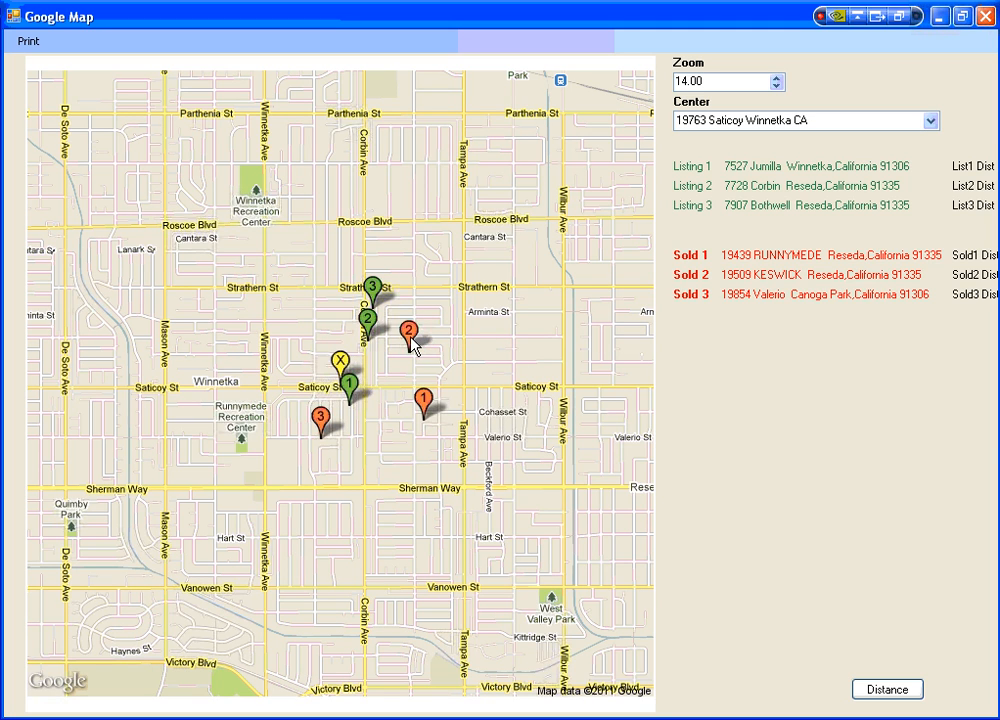
left_click(895, 694)
left_click(985, 17)
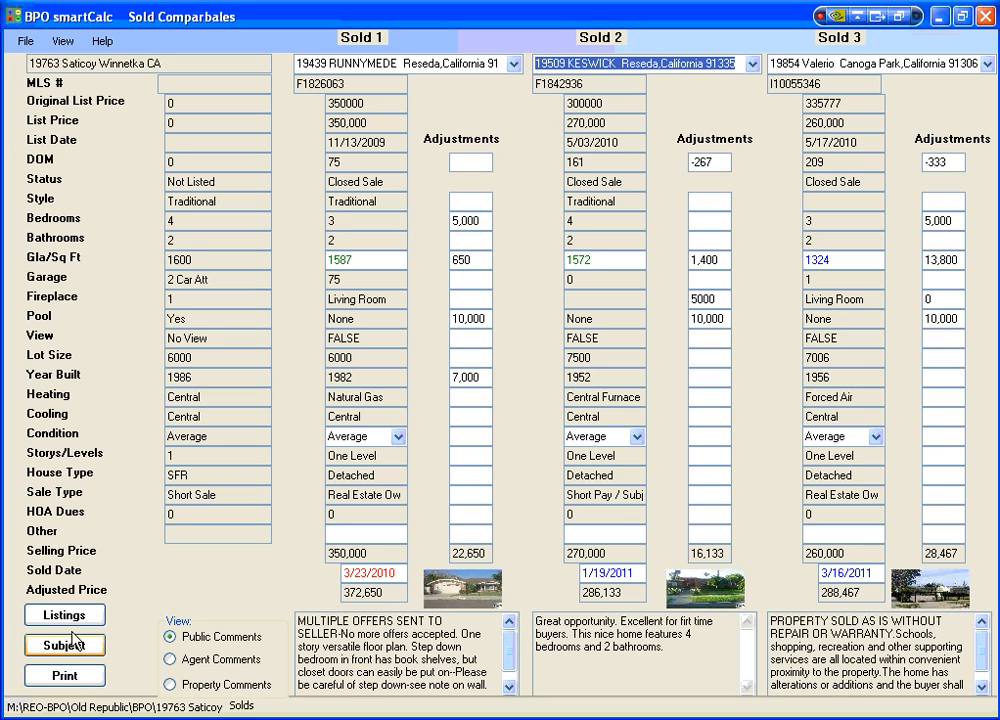
Save the Sold 1 photo as Sold1 in JPEG format on drive C: and cancel saving the remaining sold photos.
left_click(25, 42)
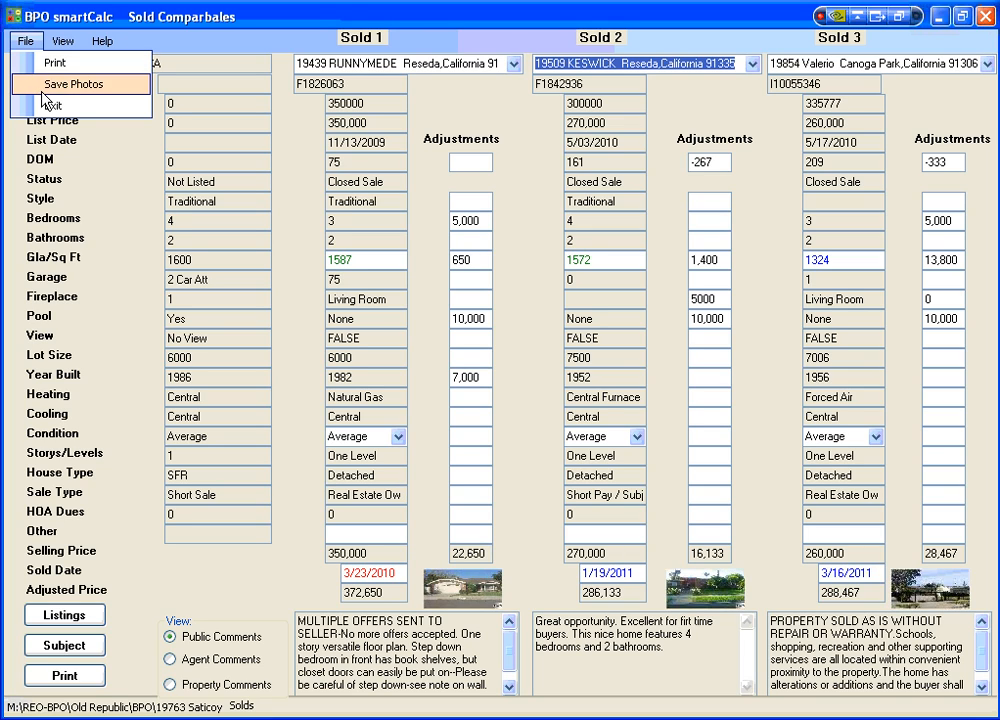
left_click(340, 4)
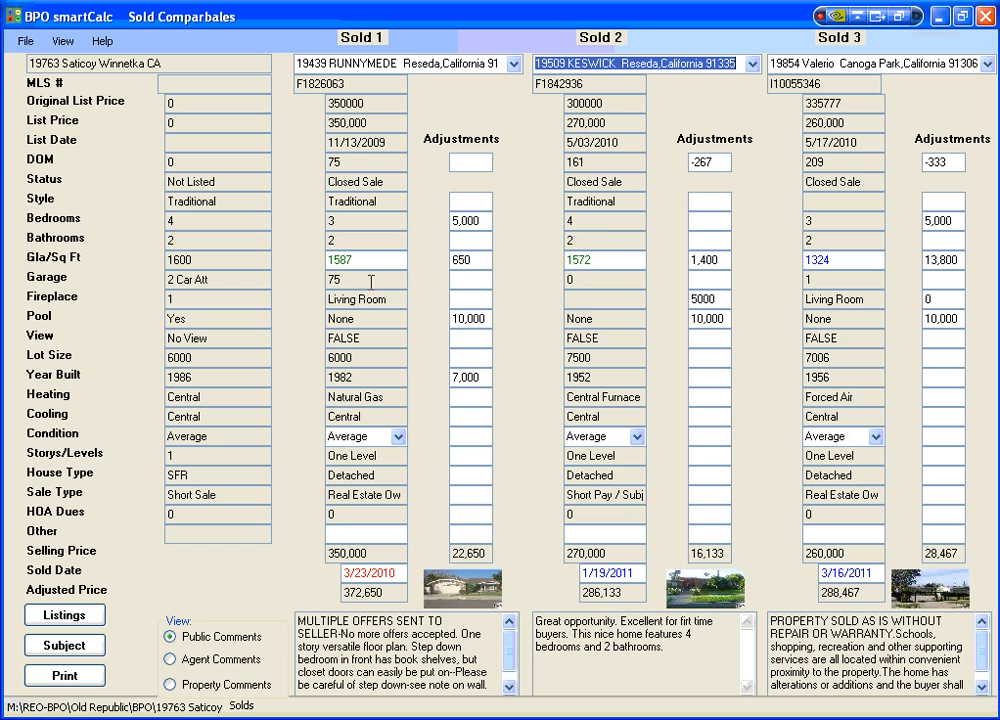
left_click(25, 41)
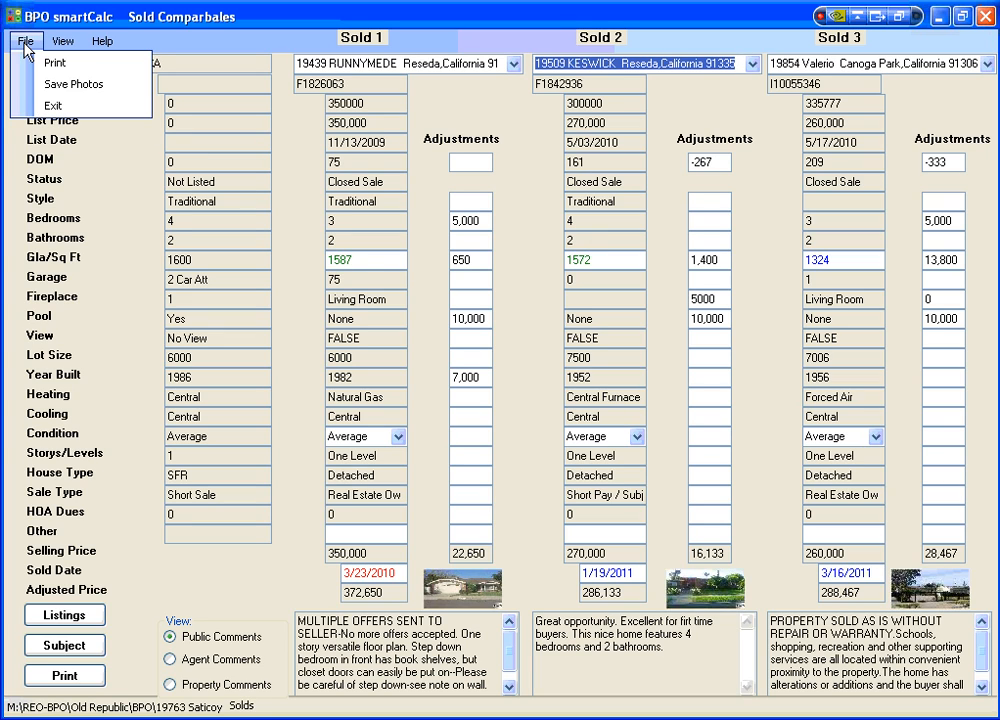
left_click(47, 89)
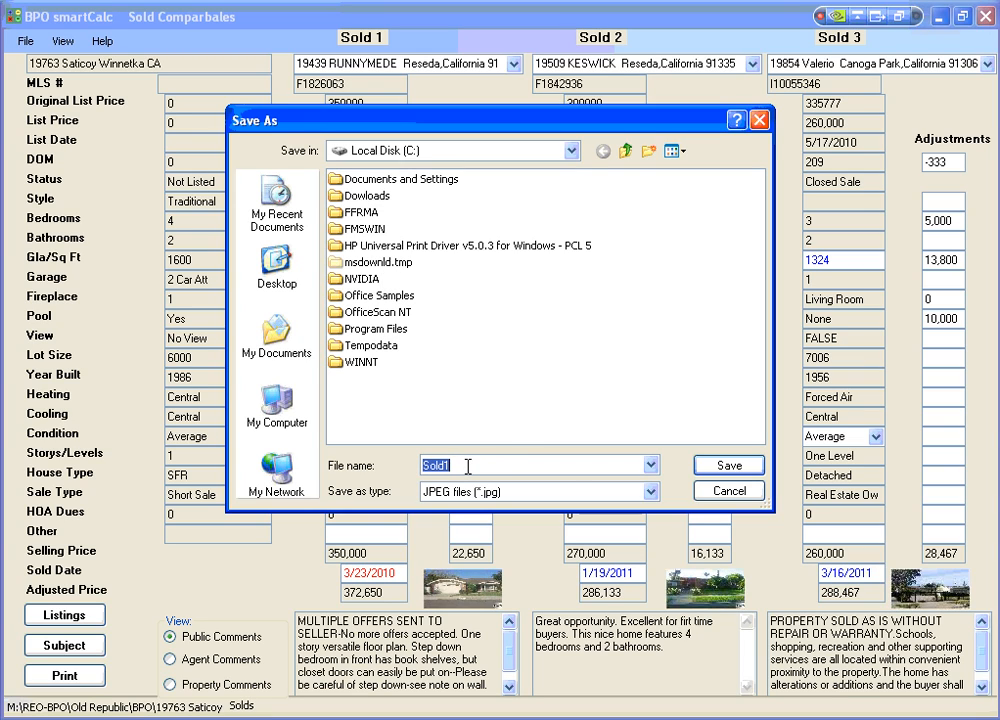
left_click(728, 466)
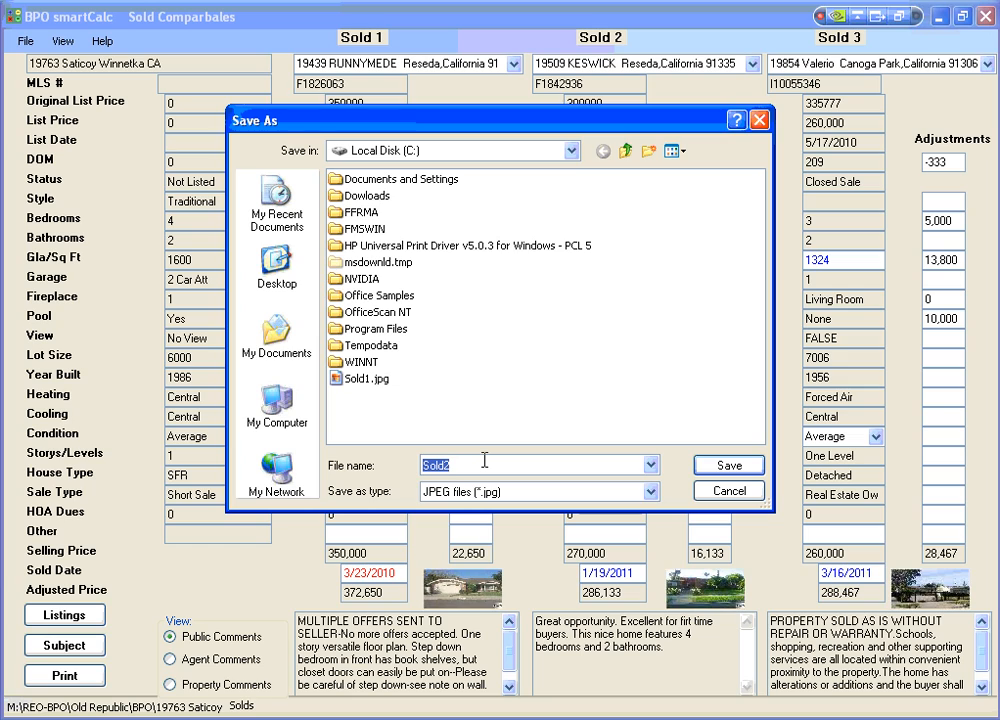
left_click(718, 491)
left_click(729, 491)
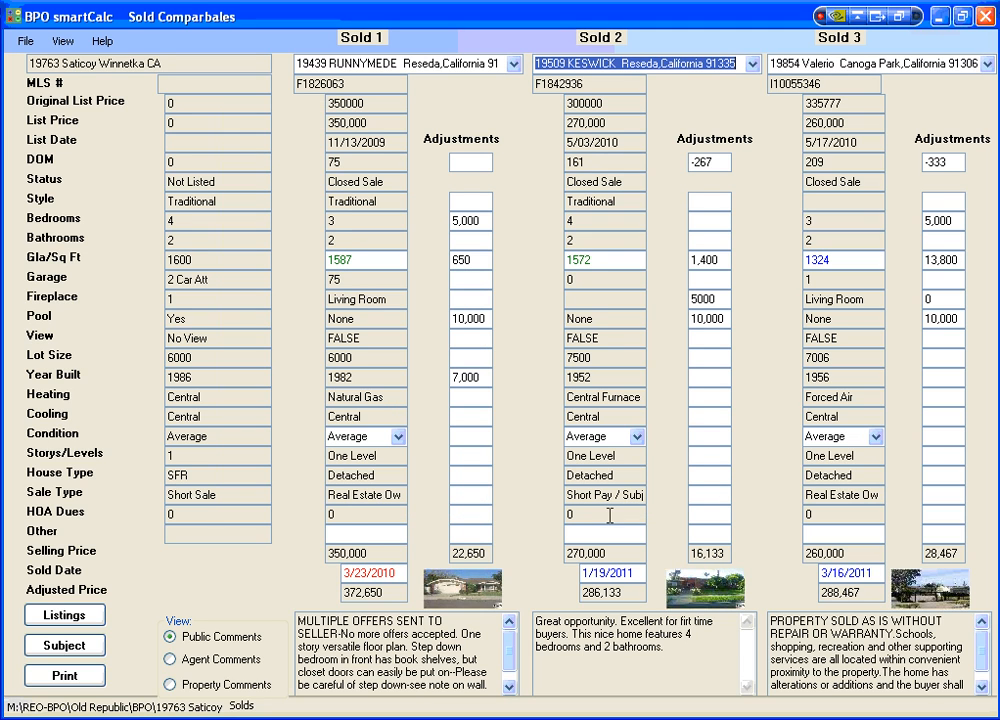
Check the photo-saving option for the listing comparables and return to the subject property page.
left_click(83, 612)
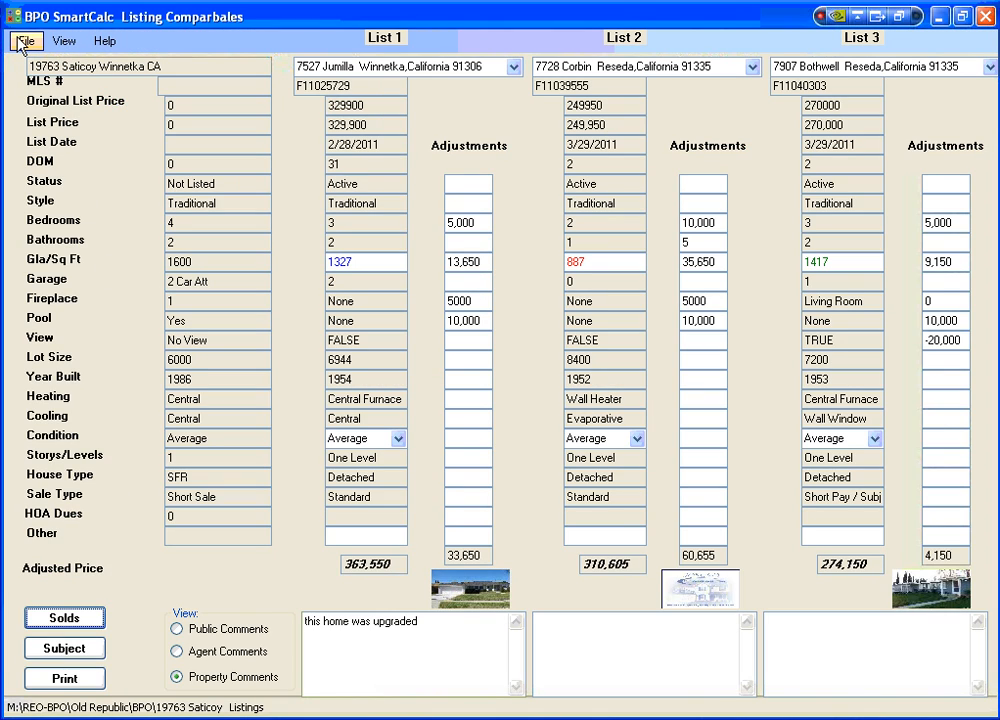
left_click(27, 45)
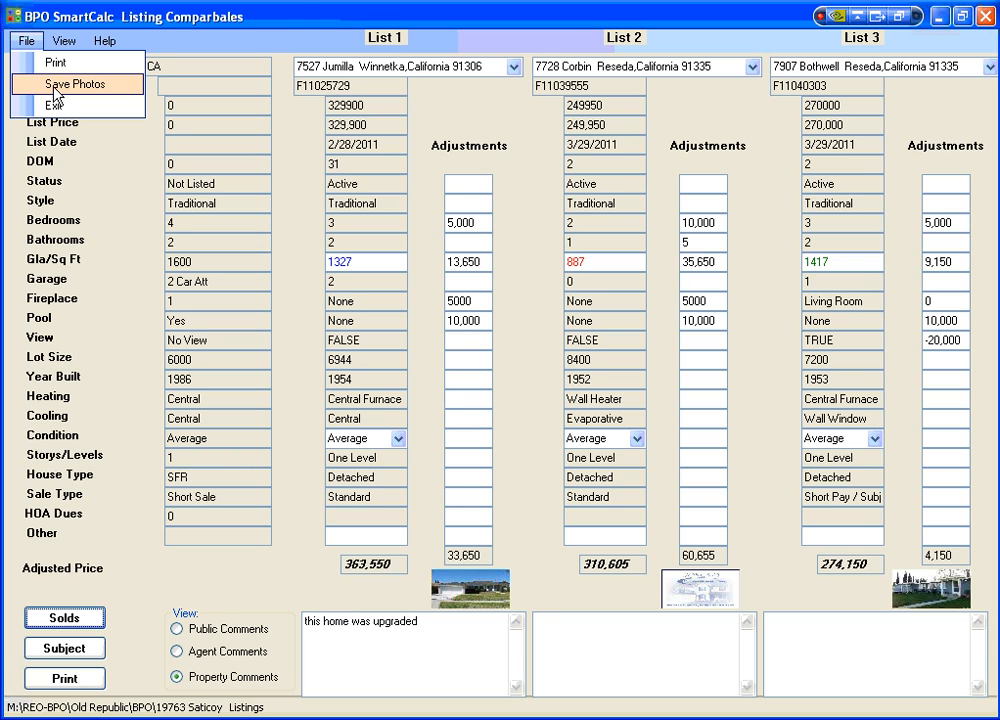
left_click(238, 15)
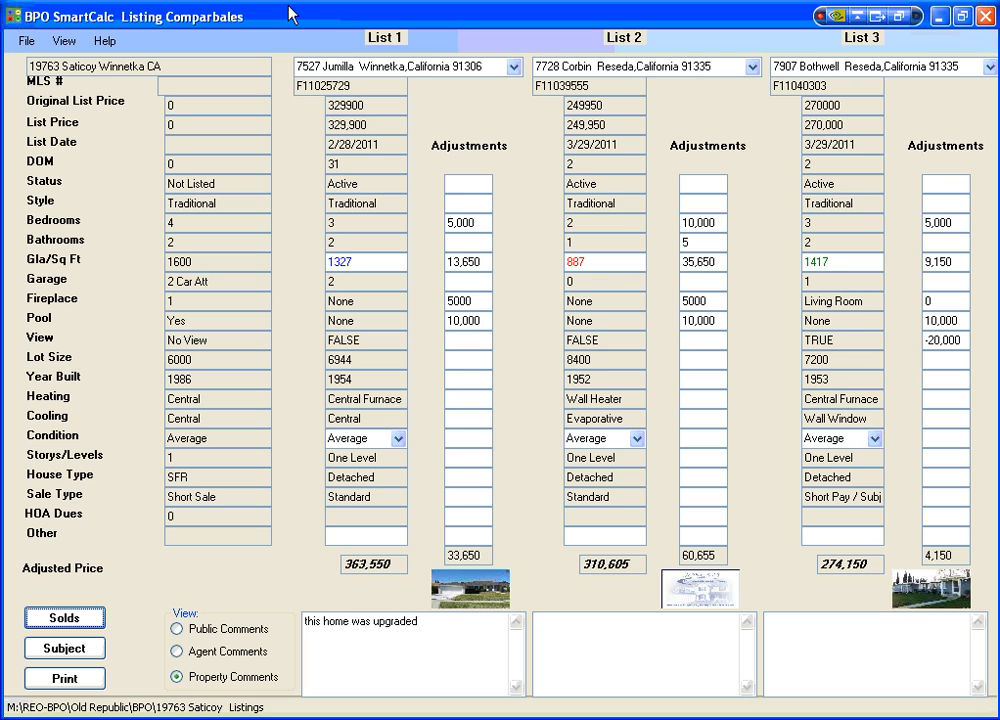
left_click(58, 648)
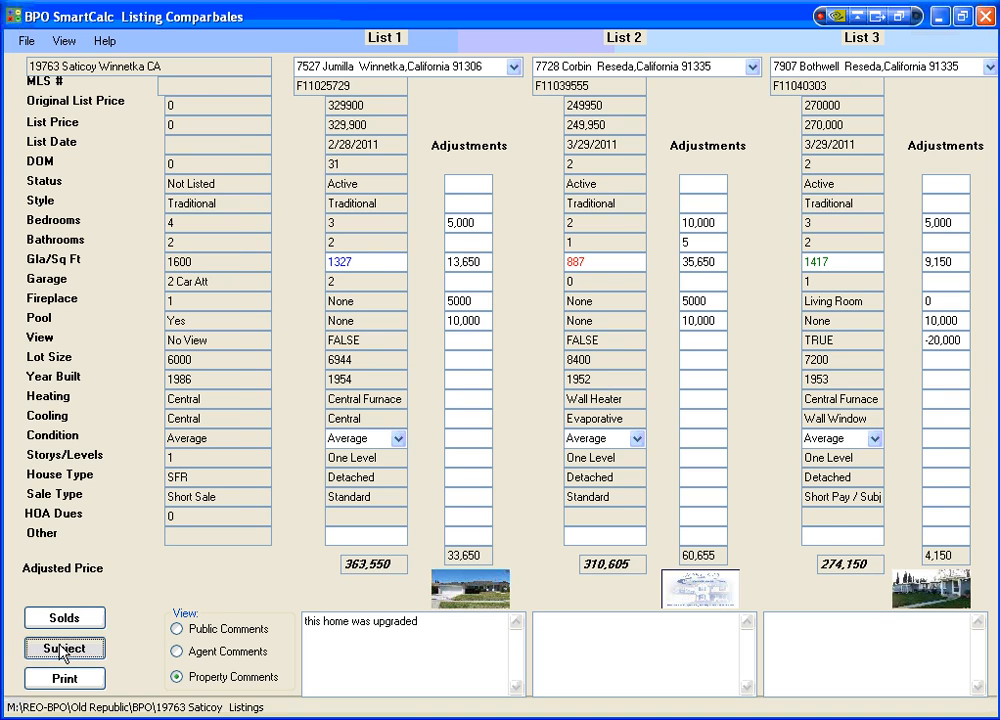